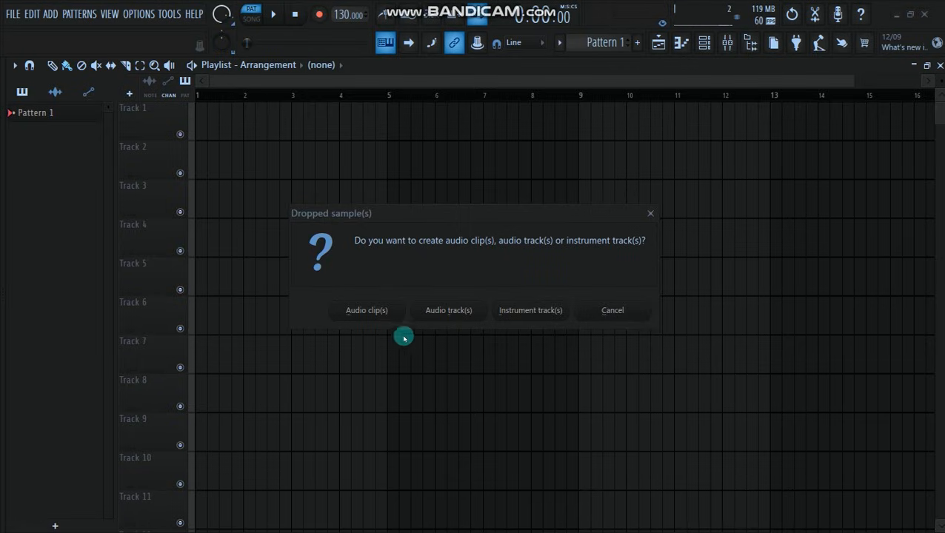
- Create an audio track from the dropped vocal sample and set the project tempo to 120 BPM
left_click(441, 313)
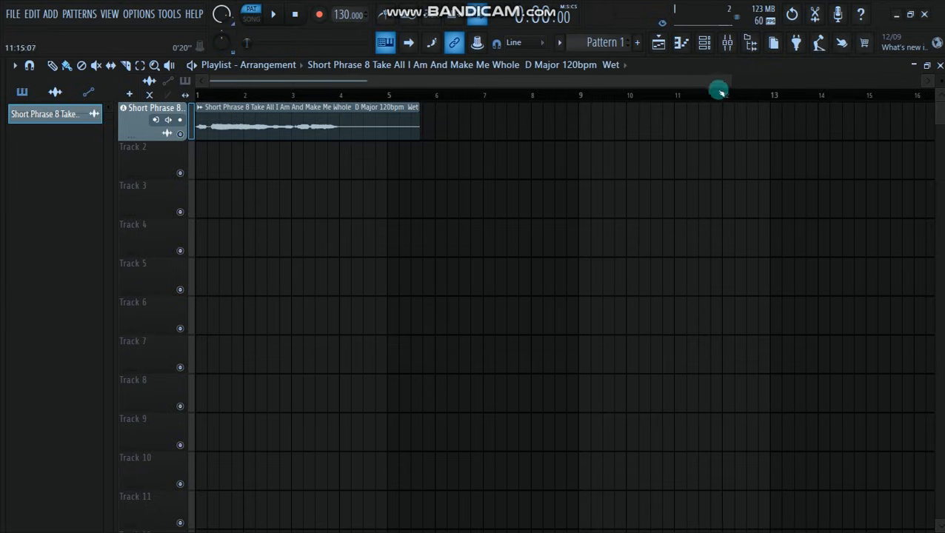
left_click_drag(728, 79, 401, 82)
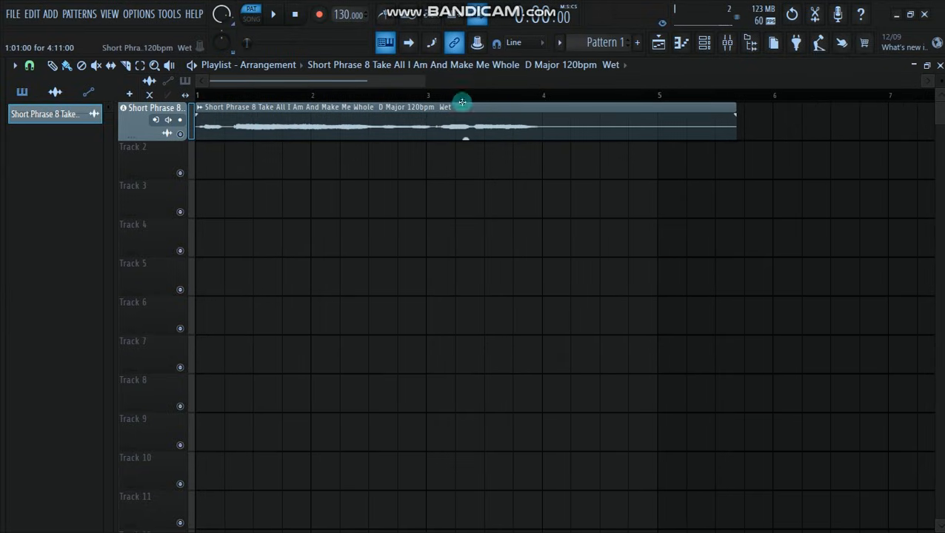
left_click_drag(432, 79, 423, 78)
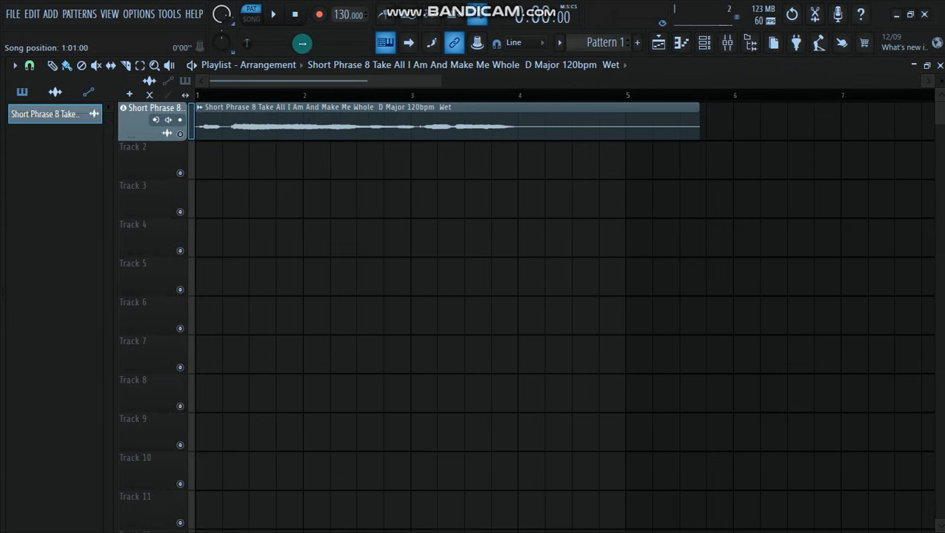
right_click(342, 20)
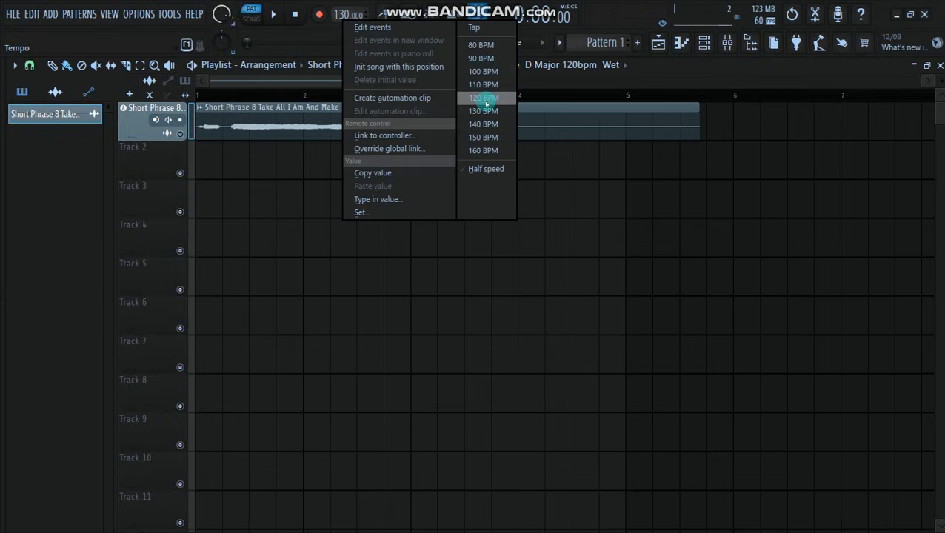
left_click(483, 98)
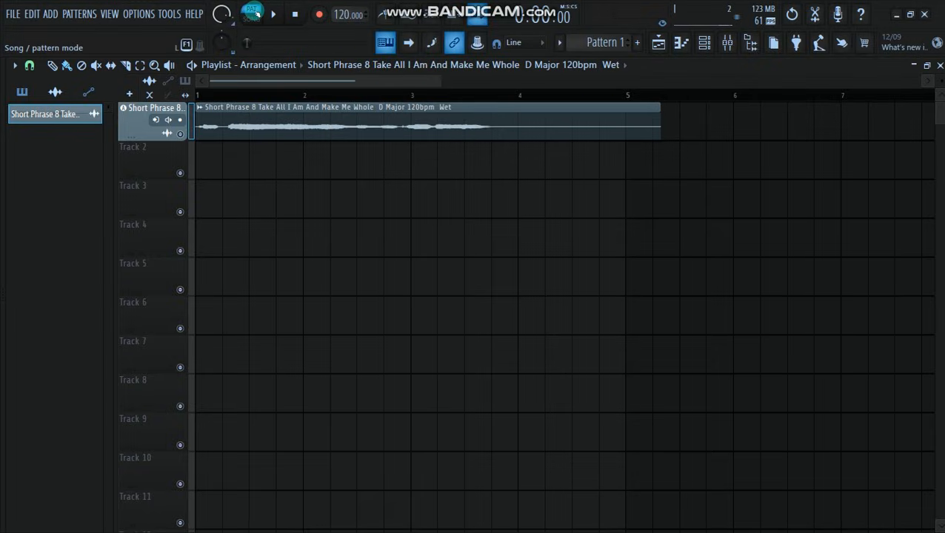
- Switch playback to song mode and audition the vocal clip from the start
left_click(253, 15)
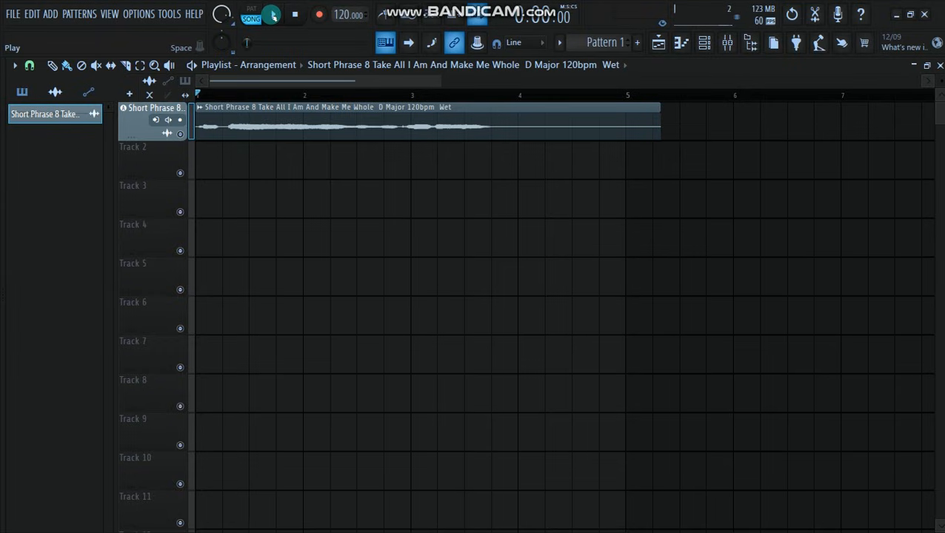
left_click(272, 15)
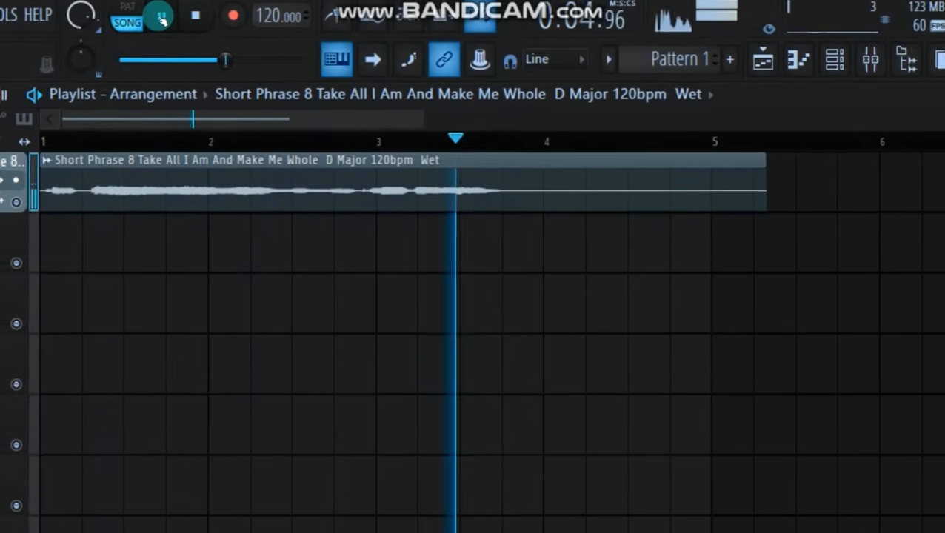
left_click(145, 18)
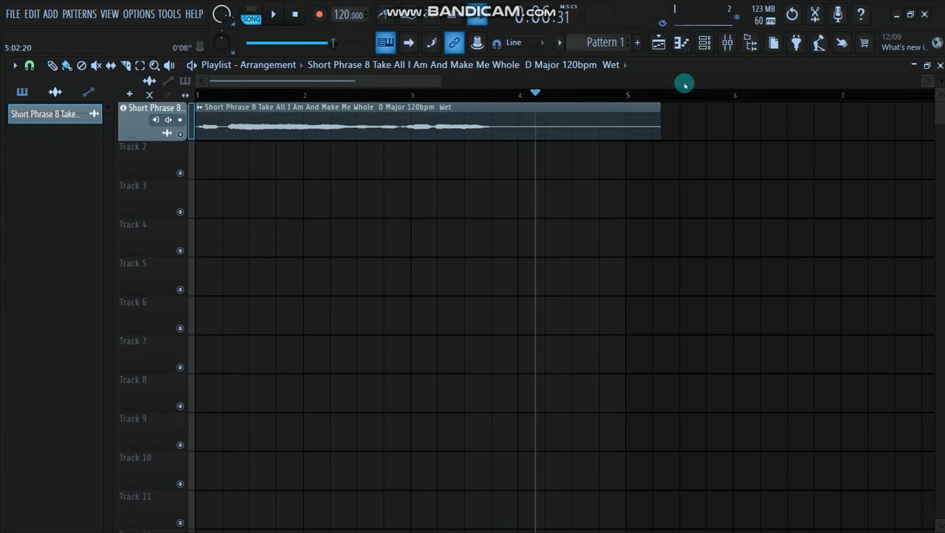
- Load the Mic Mod effect into Slot 1 of the vocal's mixer track and close the mixer
left_click(727, 42)
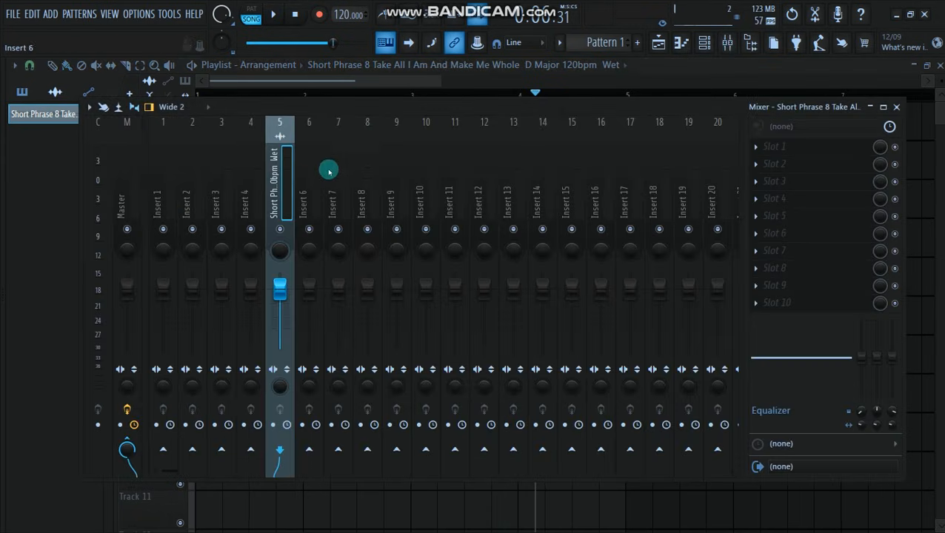
left_click_drag(346, 109, 289, 112)
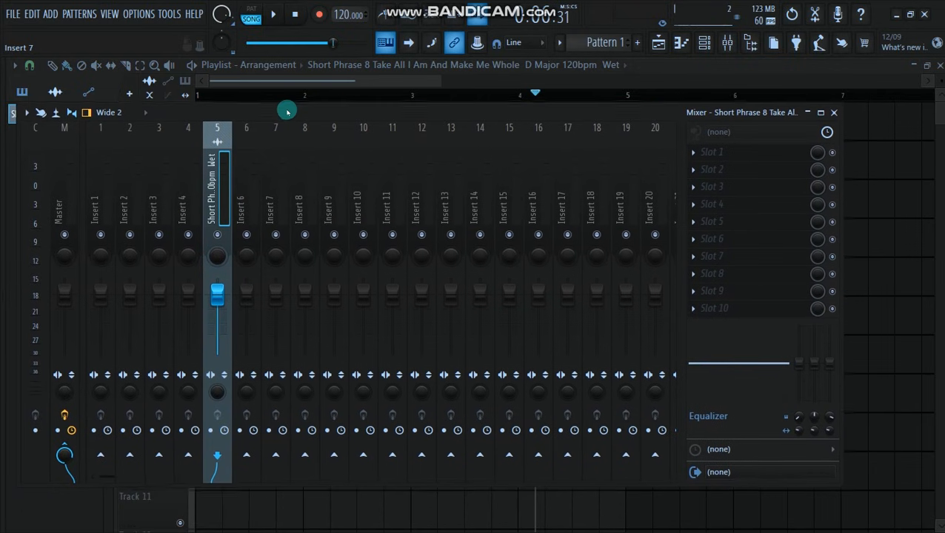
left_click(689, 151)
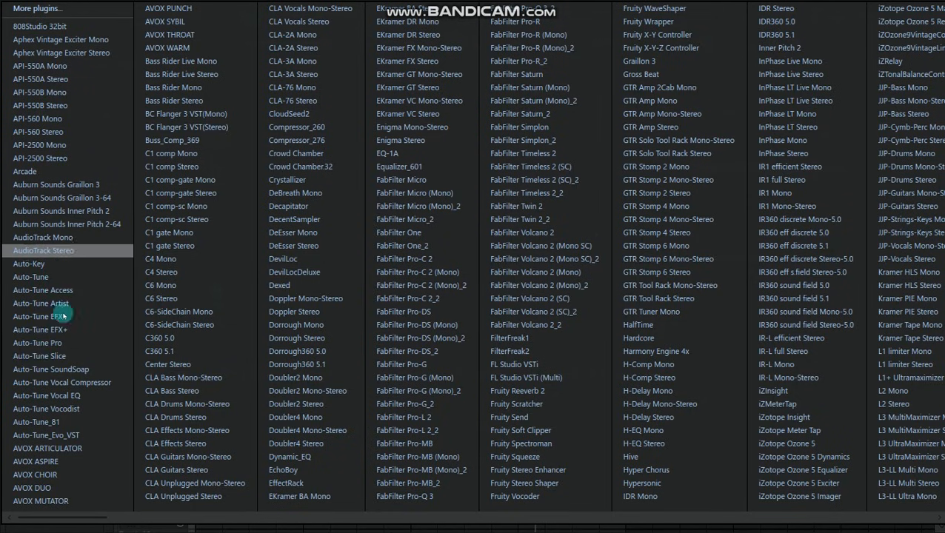
scroll(63, 326, "down", 3)
scroll(392, 345, "down", 15)
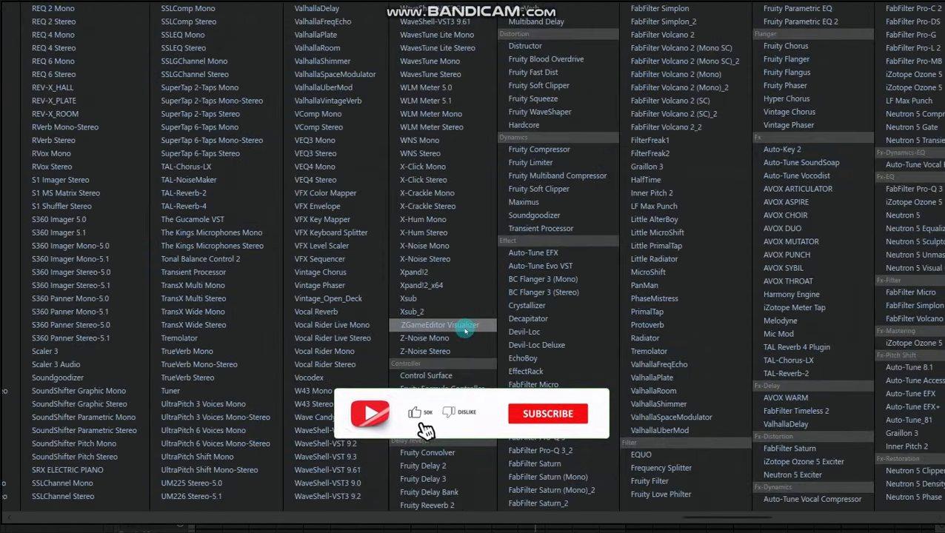
scroll(459, 329, "down", 5)
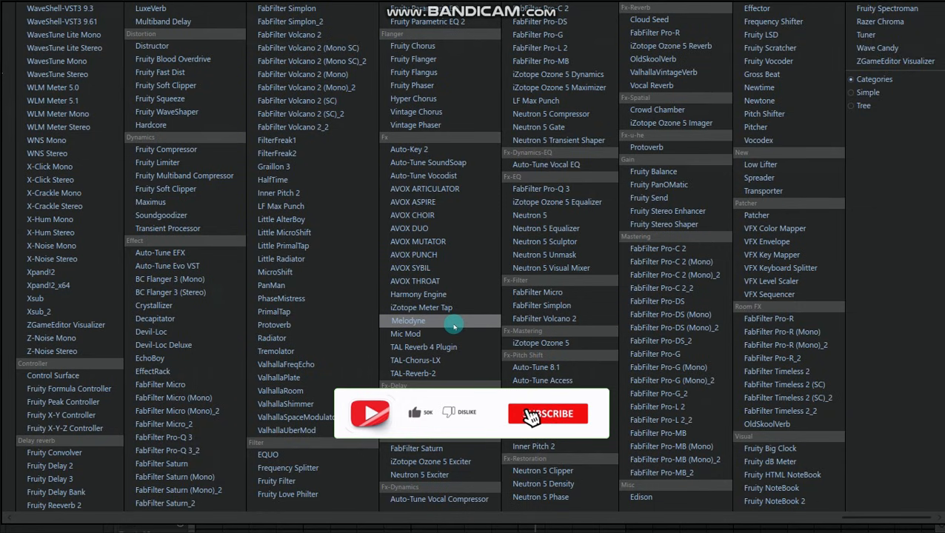
scroll(456, 327, "up", 3)
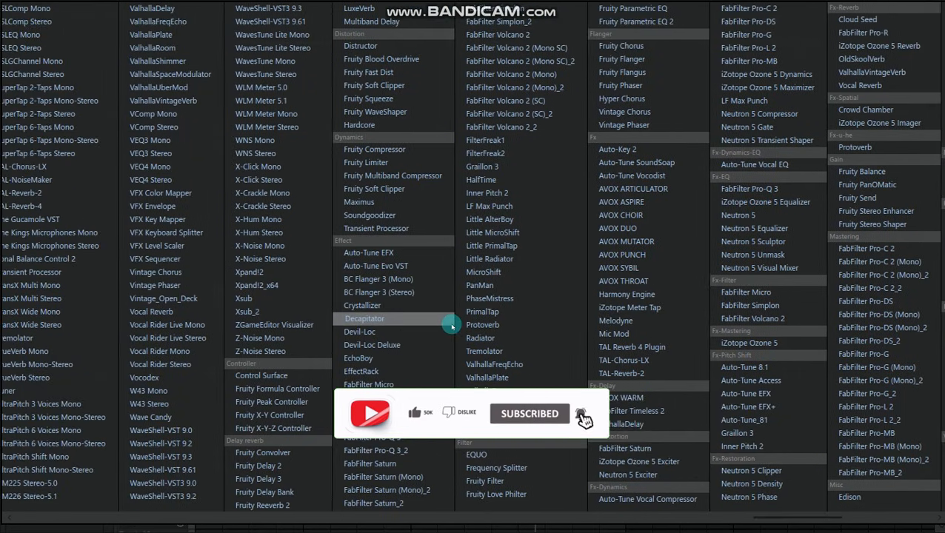
scroll(452, 326, "up", 3)
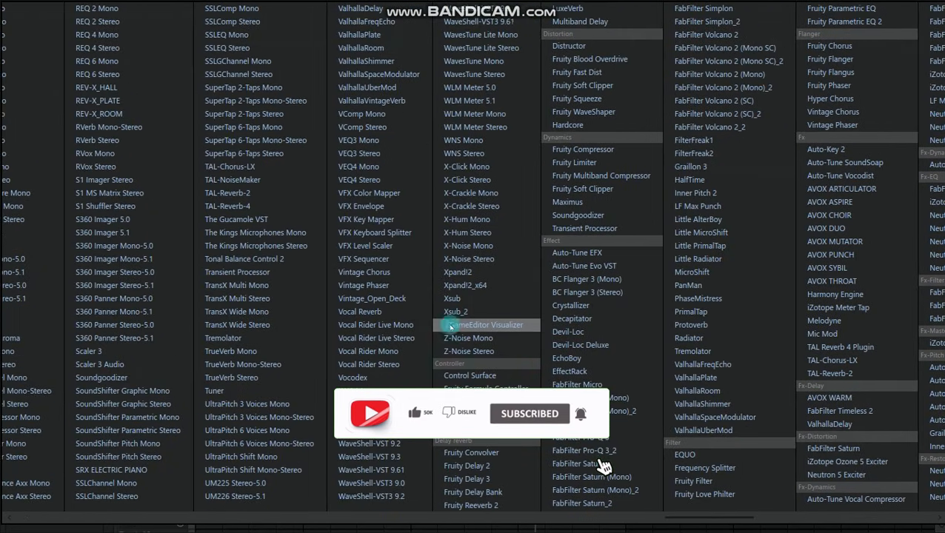
left_click(818, 334)
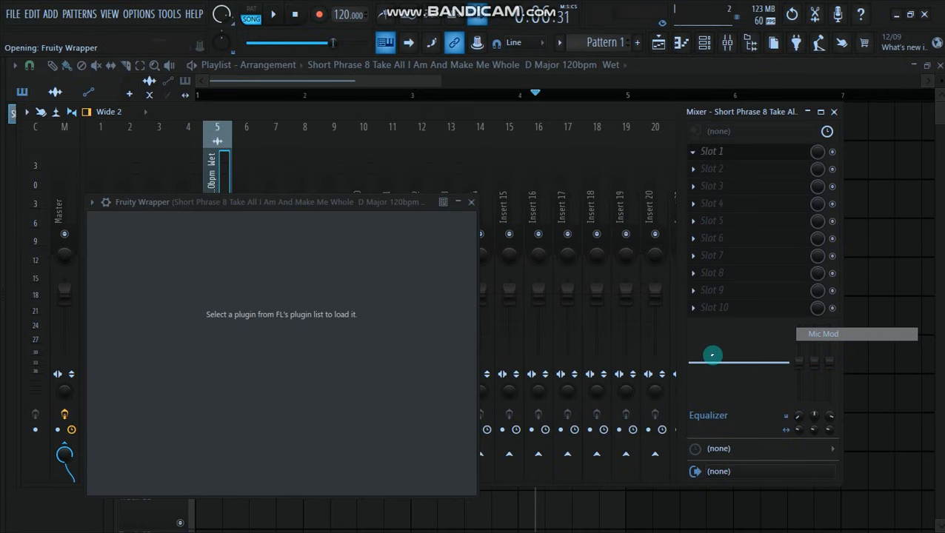
left_click_drag(276, 202, 466, 140)
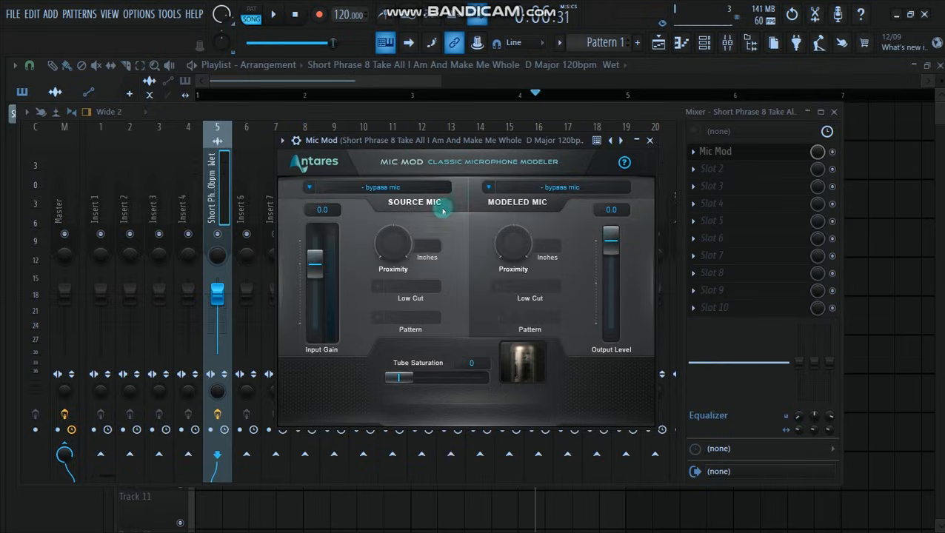
left_click(834, 112)
left_click(834, 114)
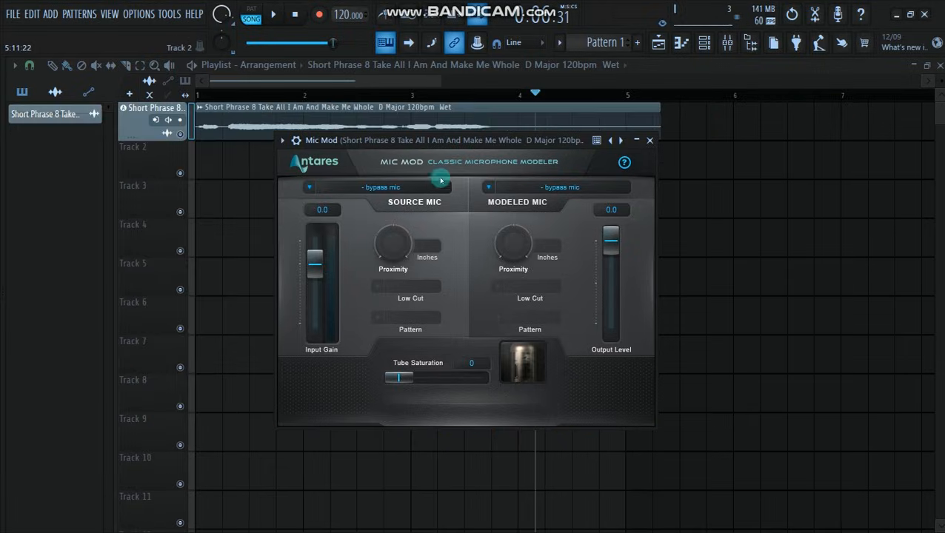
left_click_drag(449, 133, 451, 189)
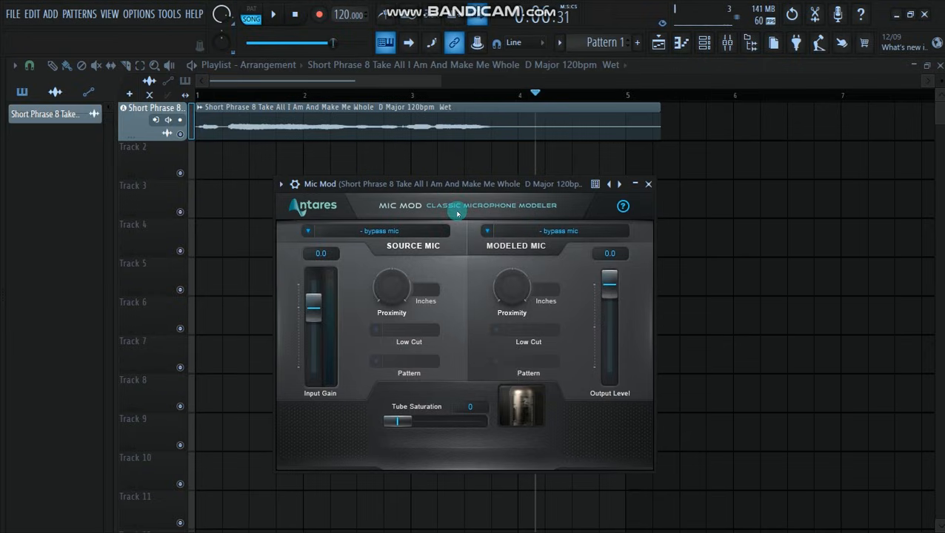
mouse_move(454, 182)
left_mouse_down()
mouse_move(504, 166)
mouse_move(442, 169)
left_mouse_up()
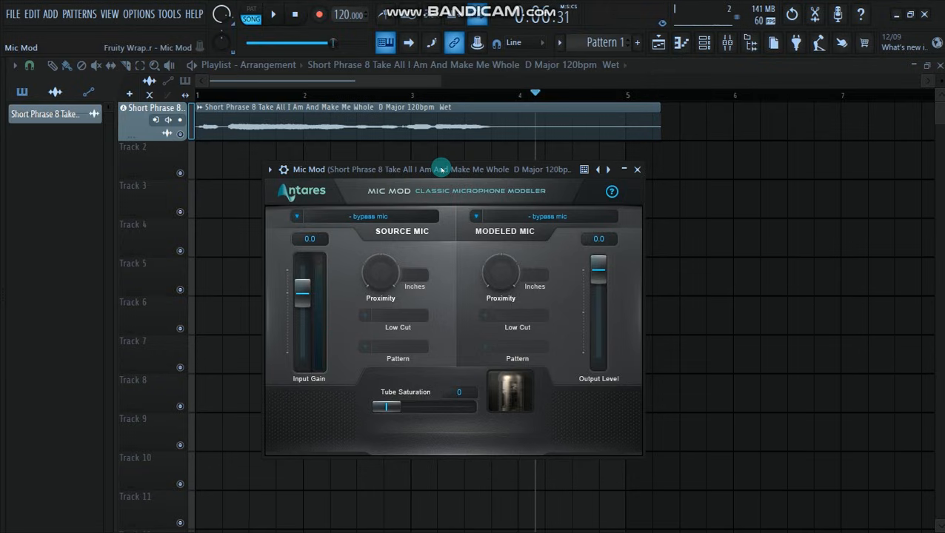
mouse_move(441, 169)
left_mouse_down()
mouse_move(489, 168)
mouse_move(436, 174)
left_mouse_up()
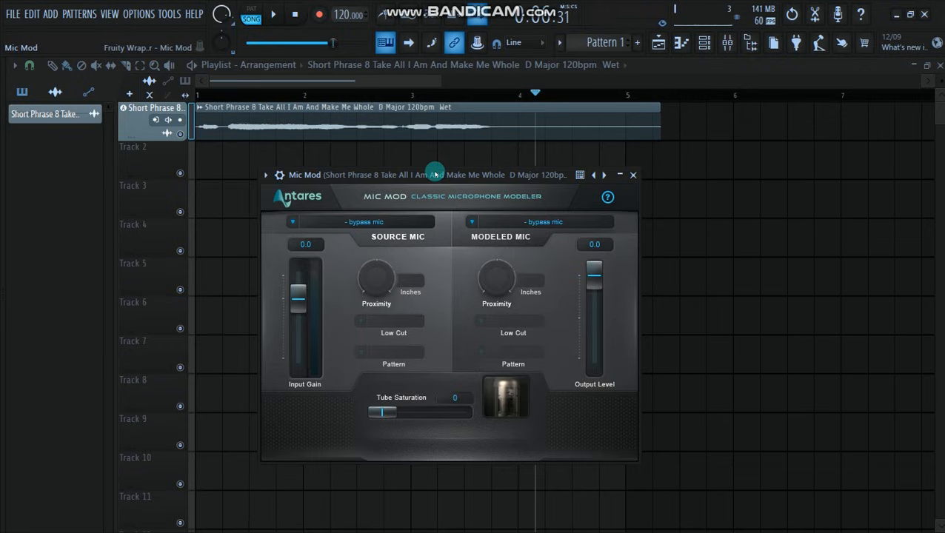
left_click_drag(435, 175, 477, 165)
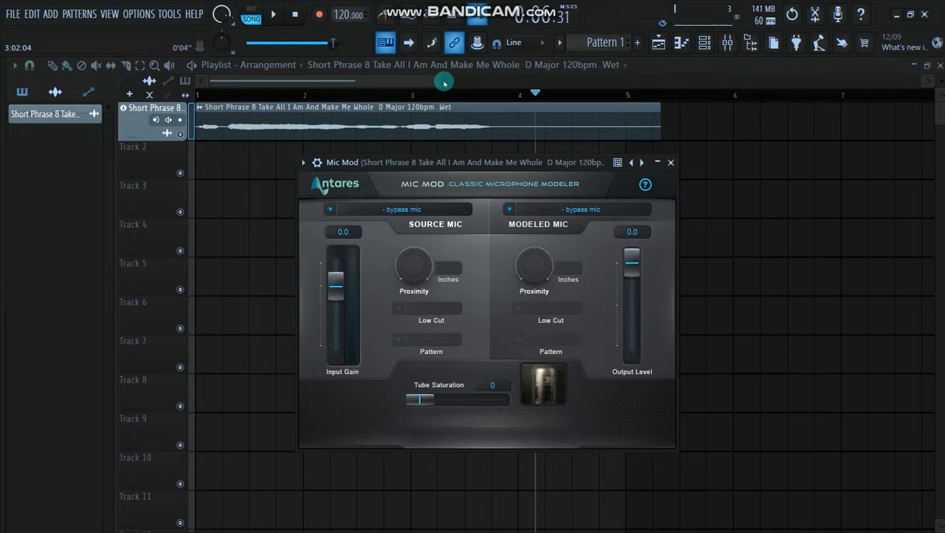
- Return the playhead to the start of the song and reopen Mic Mod from the vocal's mixer track
left_click_drag(443, 85, 393, 86)
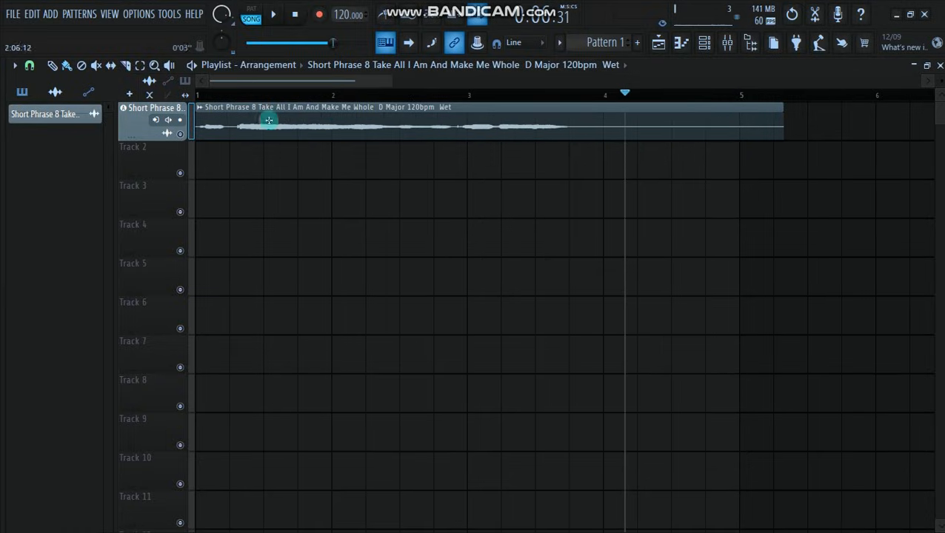
left_click(212, 95)
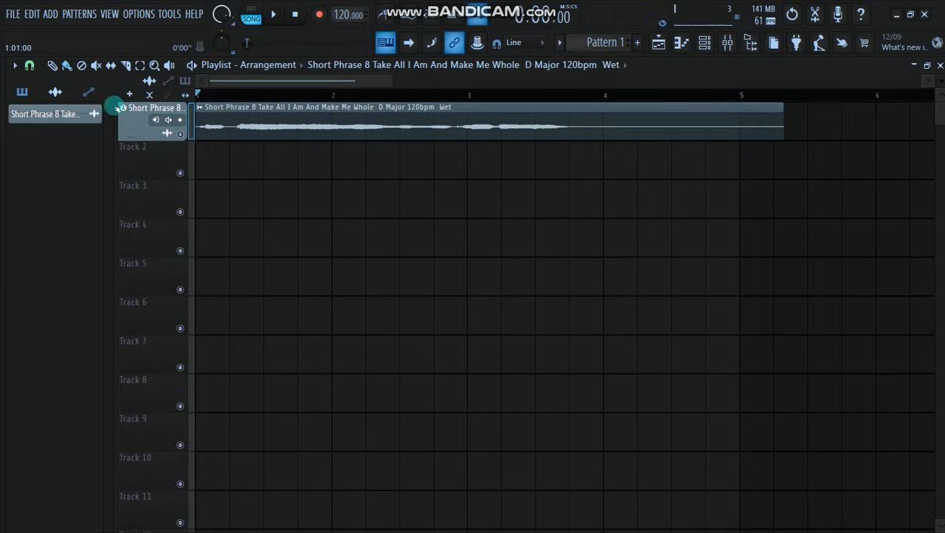
left_click(715, 45)
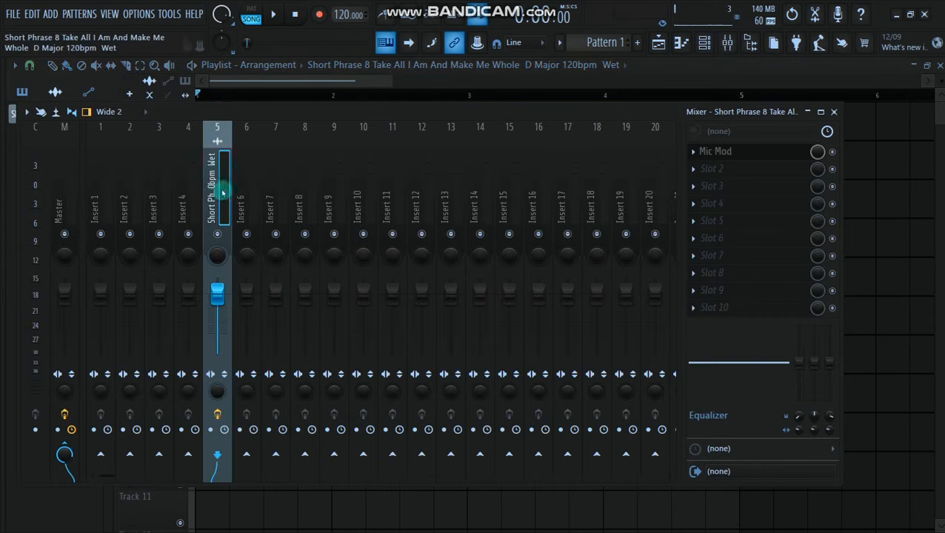
left_click(743, 152)
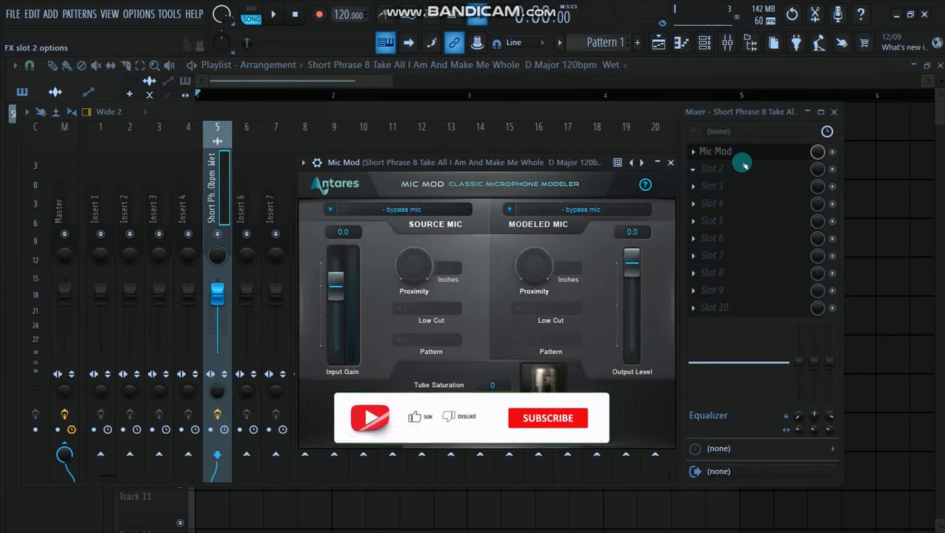
left_click(834, 111)
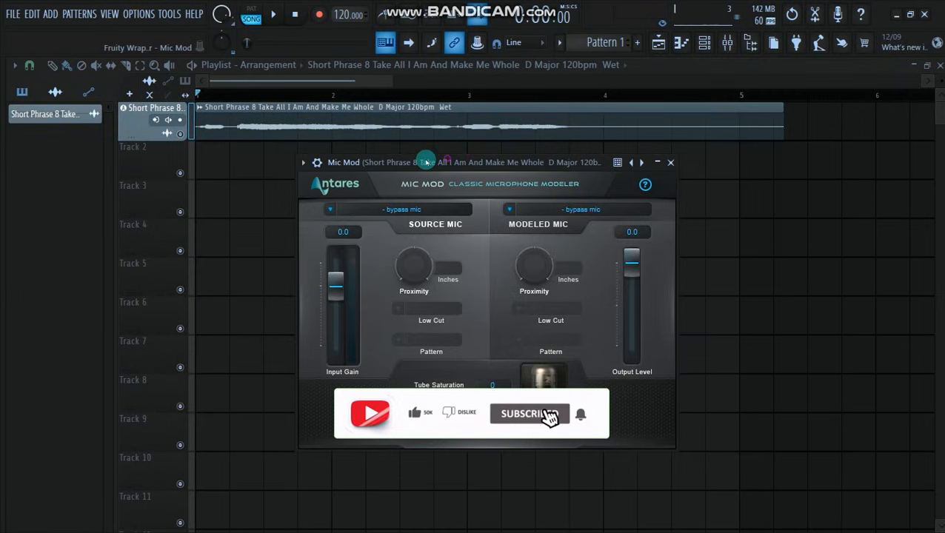
- Look through the microphone brands offered for the source mic and the modeled mic in Mic Mod, leaving both bypassed
left_click_drag(433, 160, 352, 165)
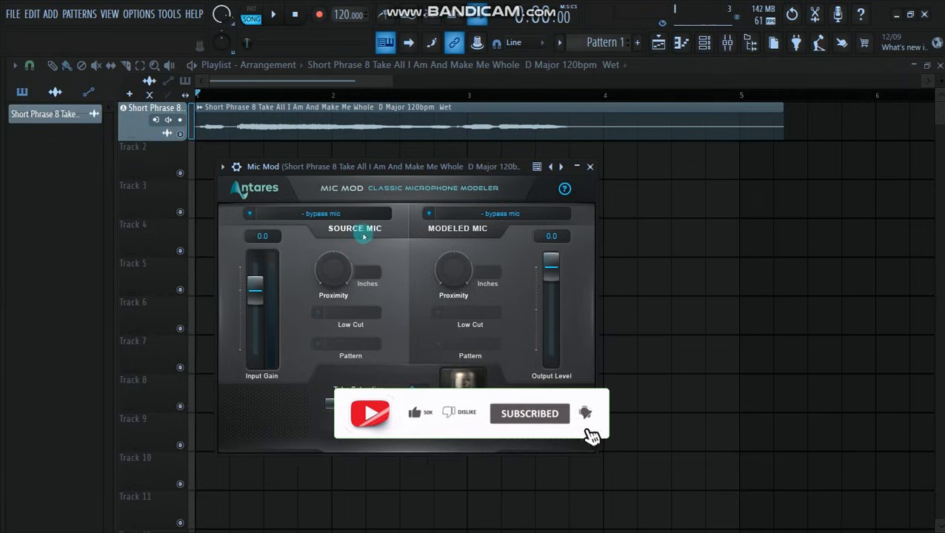
left_click(331, 213)
left_click_drag(370, 170, 404, 83)
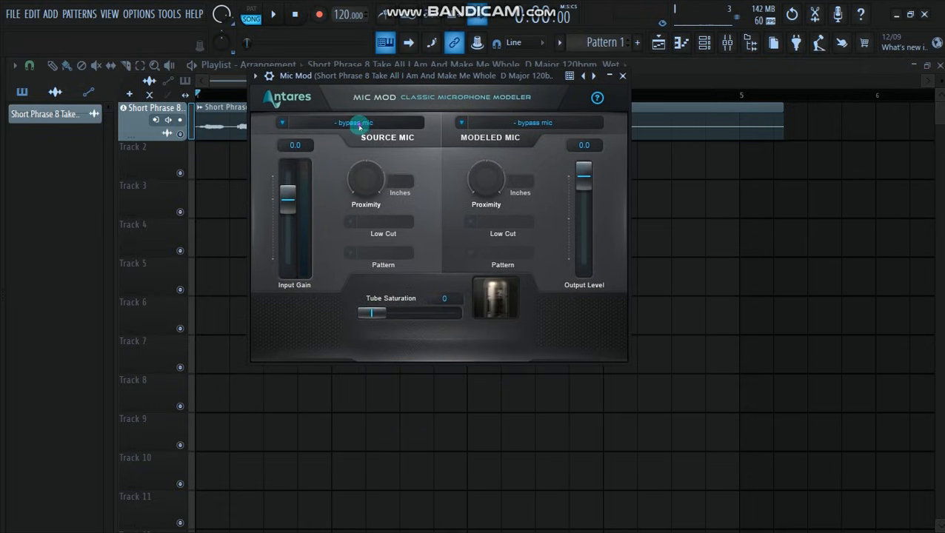
left_click(360, 124)
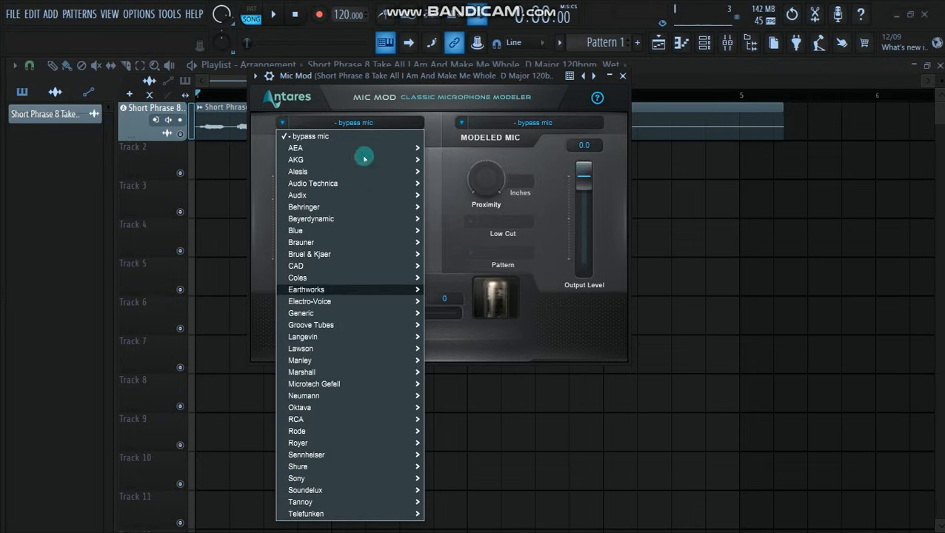
left_click(376, 85)
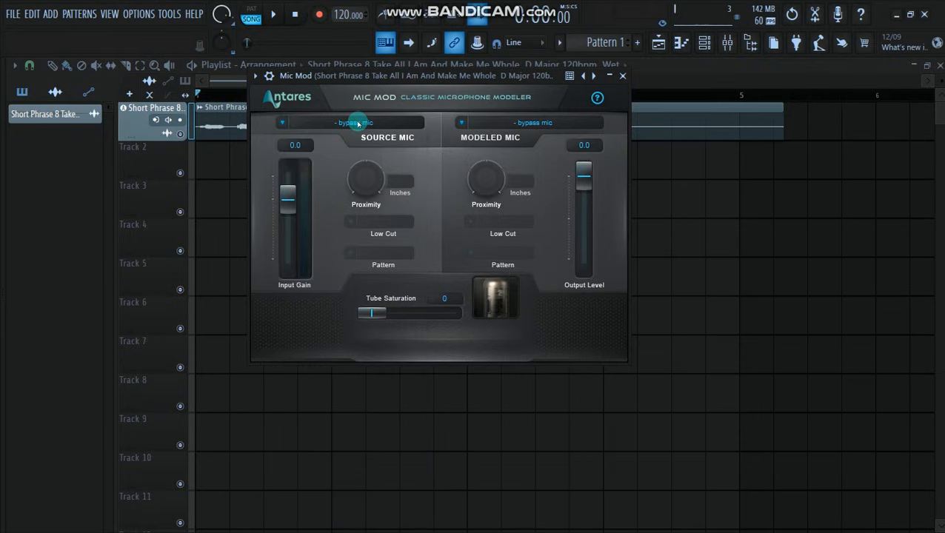
left_click(356, 123)
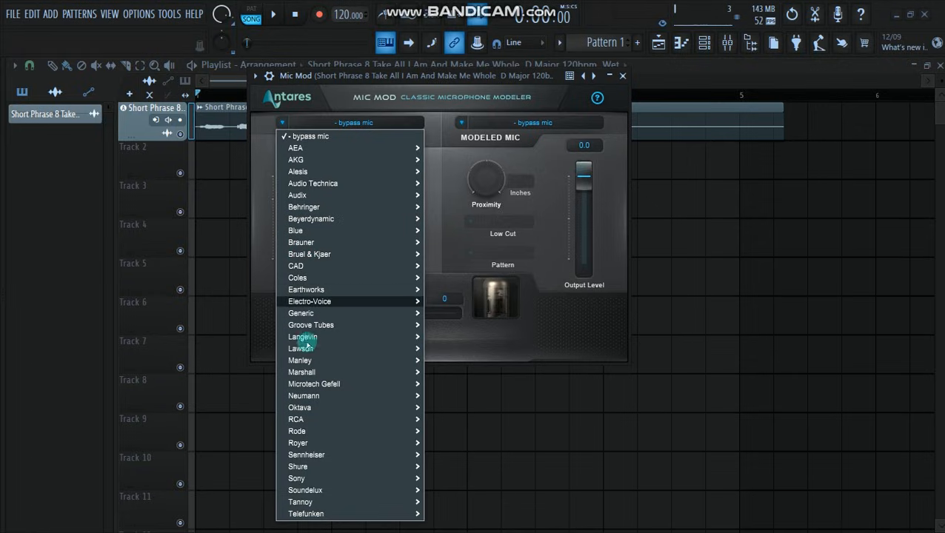
mouse_move(300, 433)
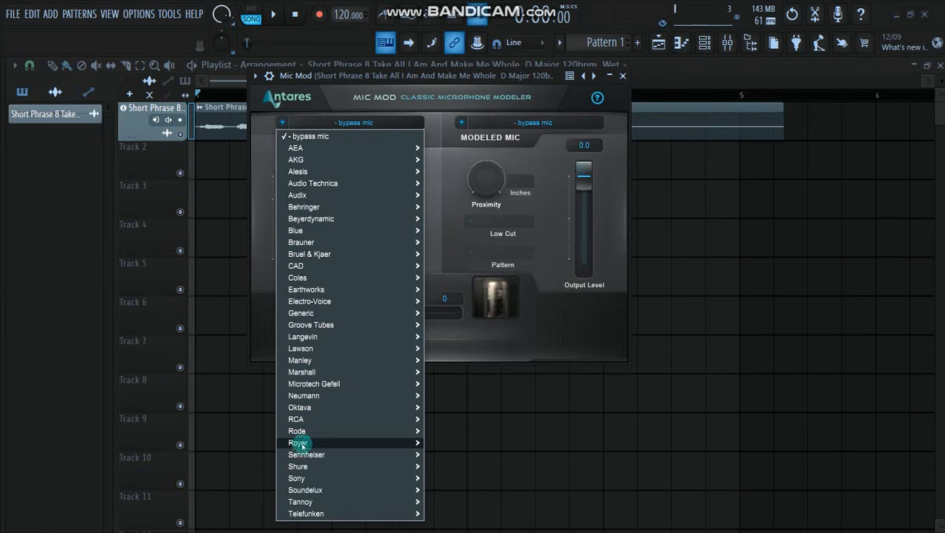
left_click(416, 97)
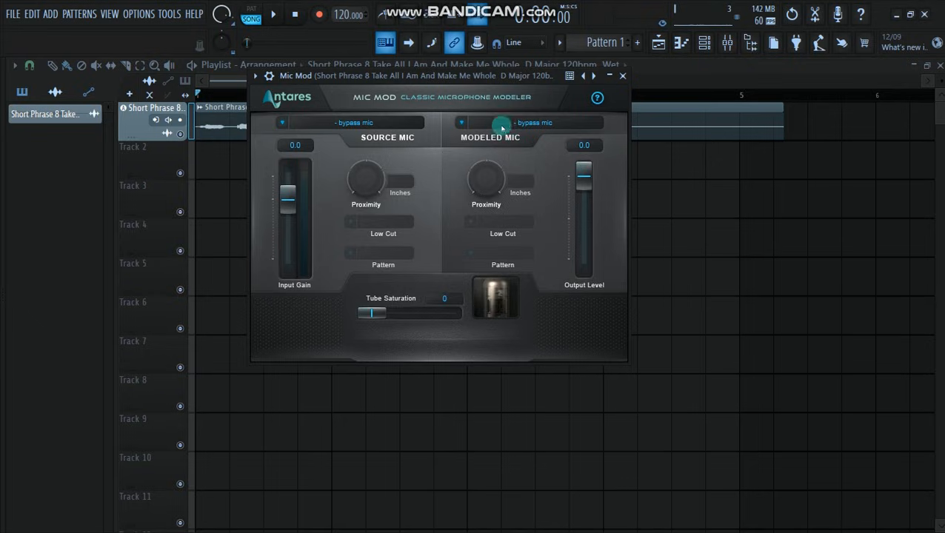
left_click(515, 129)
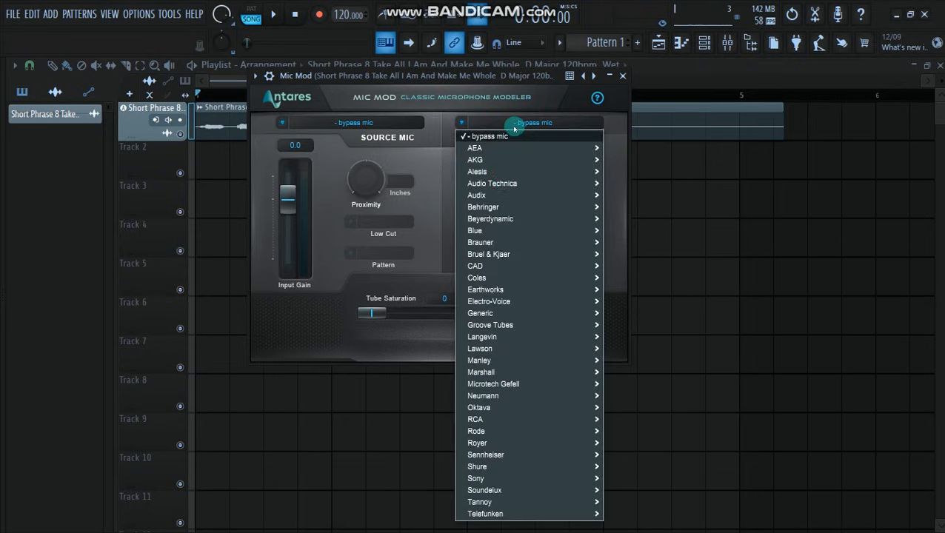
mouse_move(482, 75)
left_mouse_down()
mouse_move(478, 37)
mouse_move(474, 81)
left_mouse_up()
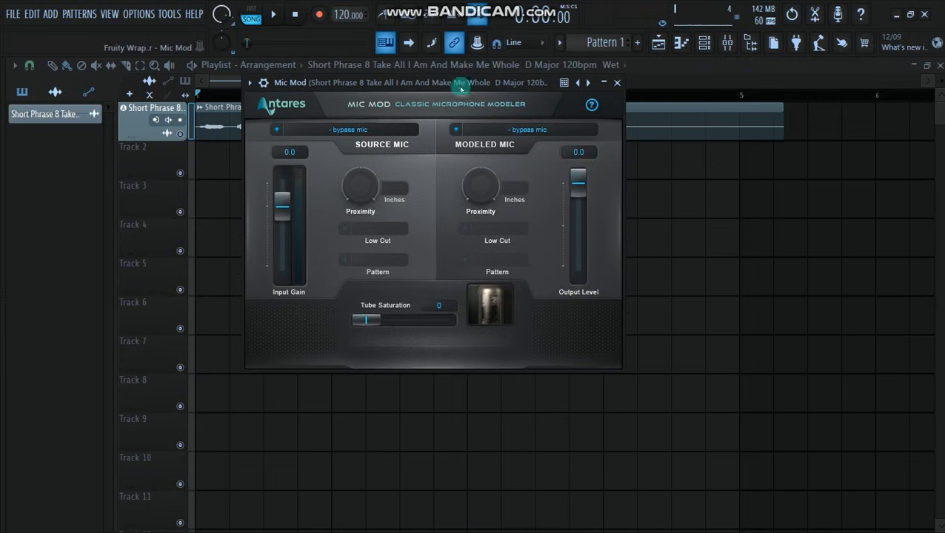
- Reopen Mic Mod from the vocal's mixer track, detach its window and move it up to make room for the microphone list
left_click(251, 80)
left_click(286, 380)
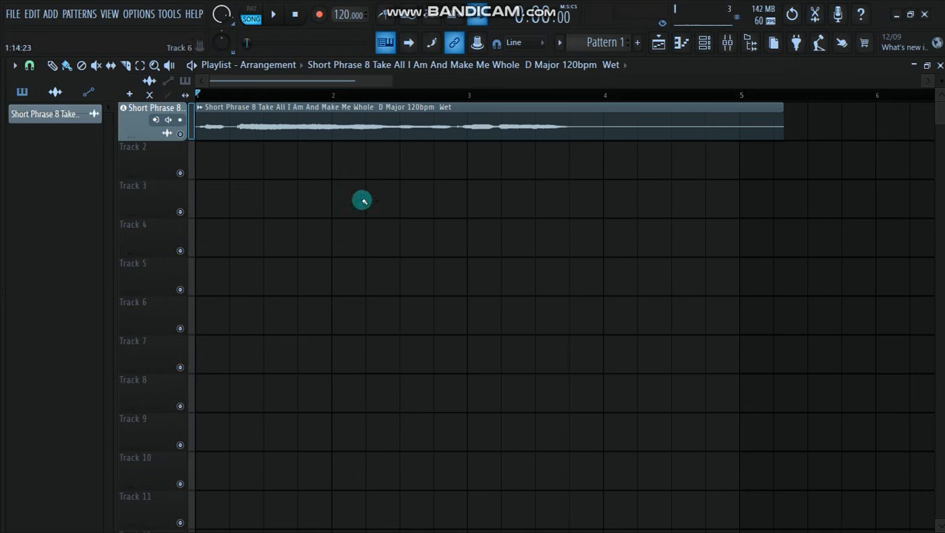
left_click(725, 46)
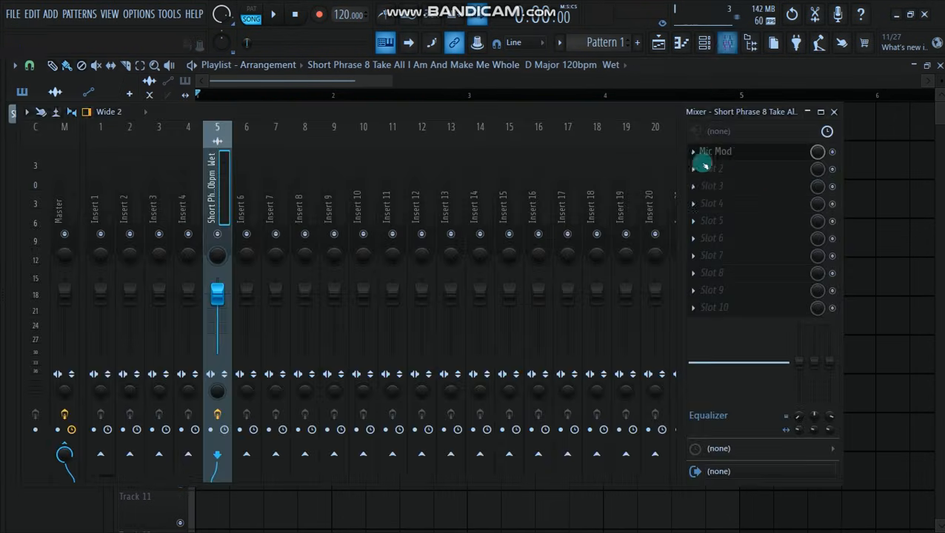
left_click(737, 153)
mouse_move(463, 82)
left_mouse_down()
mouse_move(473, 56)
mouse_move(468, 87)
left_mouse_up()
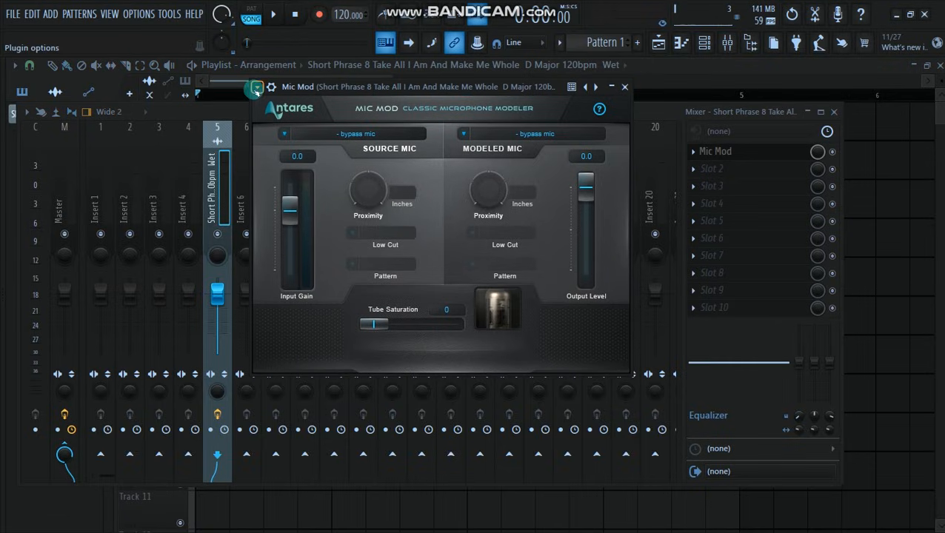
left_click(257, 87)
left_click(291, 376)
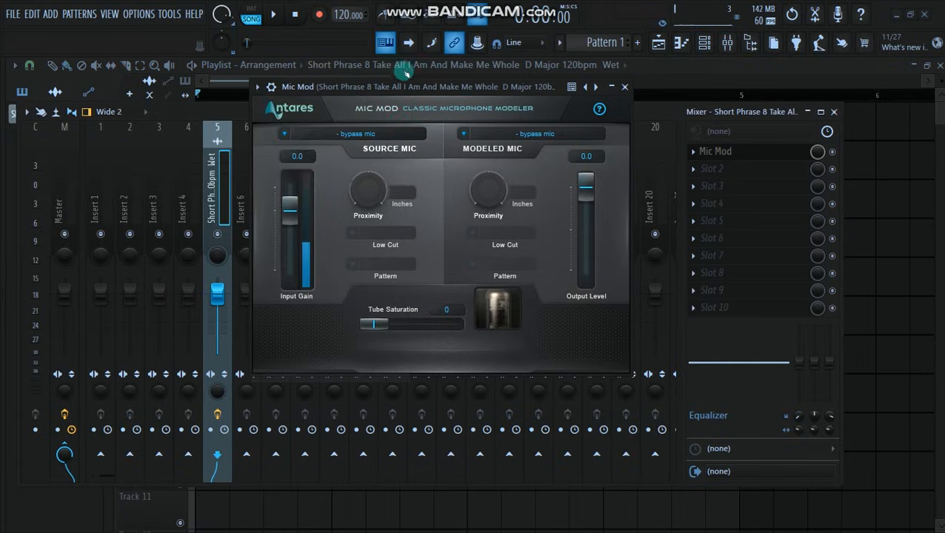
left_click_drag(405, 91, 413, 37)
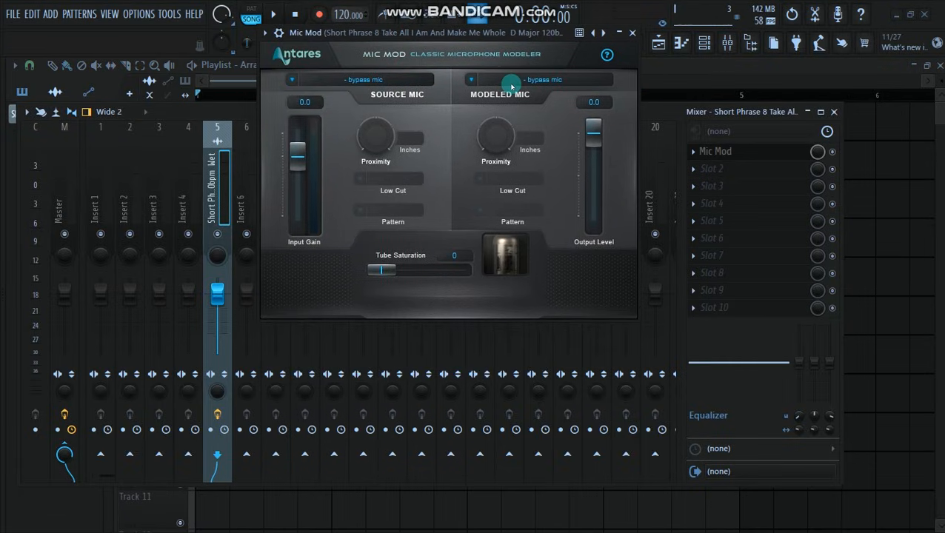
- Set the modeled mic to Sony C800G and audition the vocal through it
left_click(512, 79)
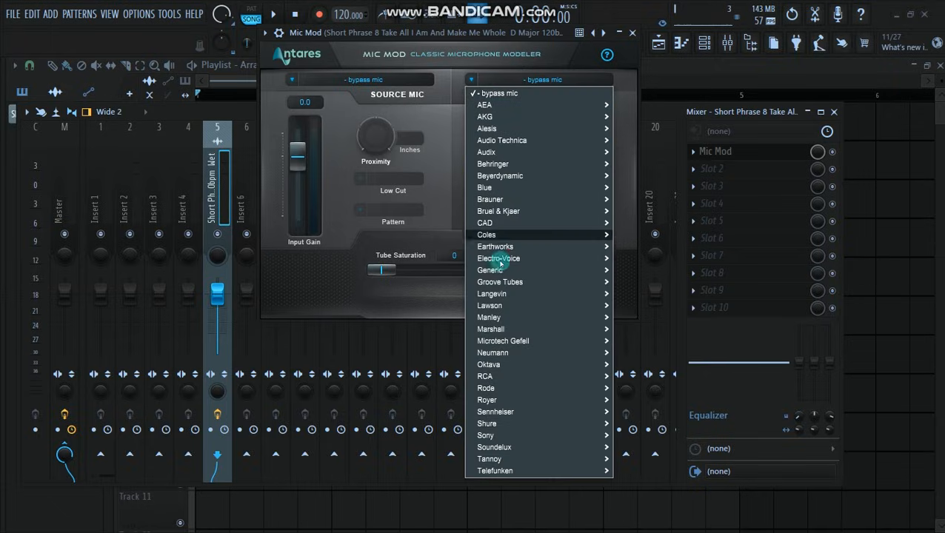
mouse_move(490, 436)
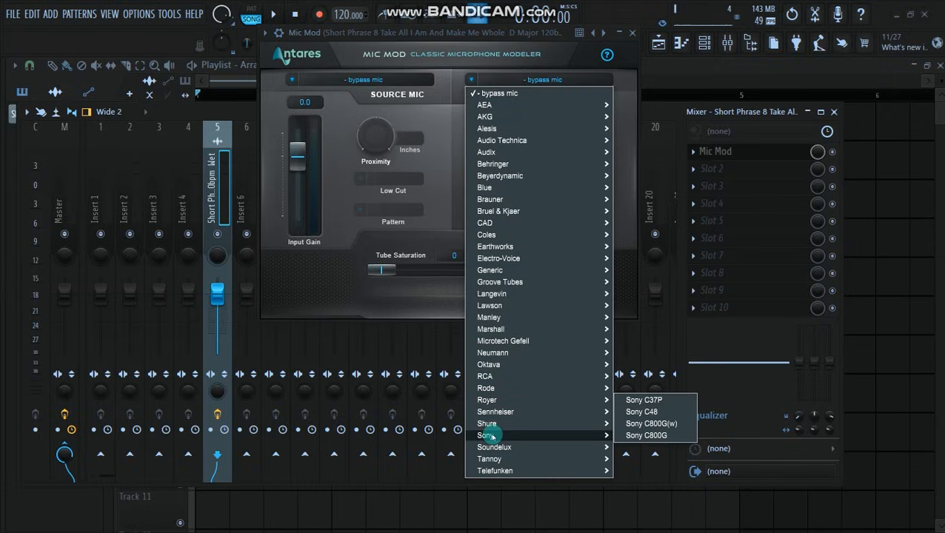
left_click(649, 437)
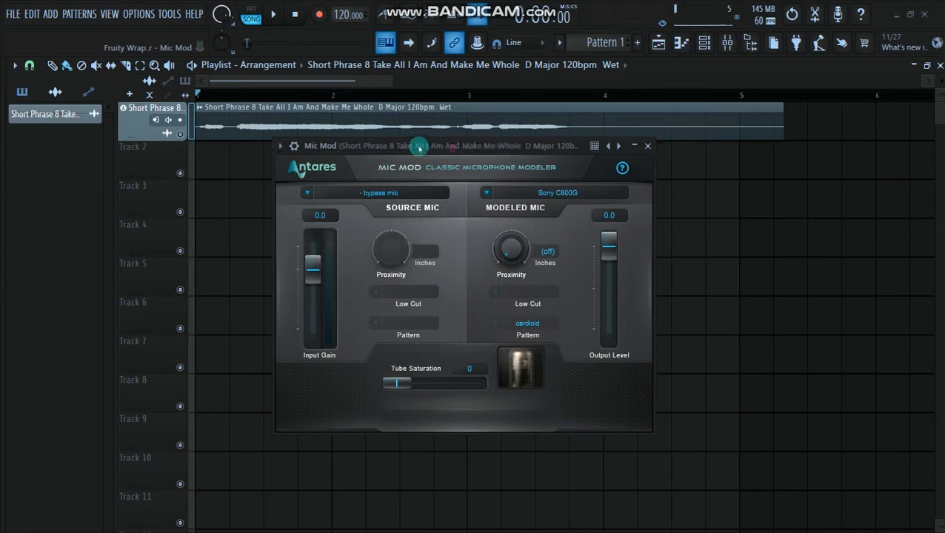
left_click_drag(418, 148, 444, 162)
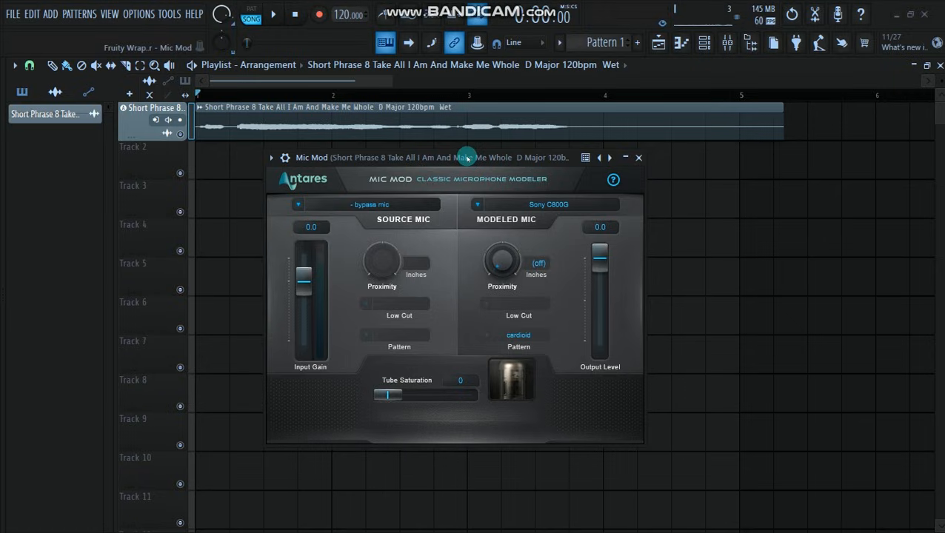
key("space")
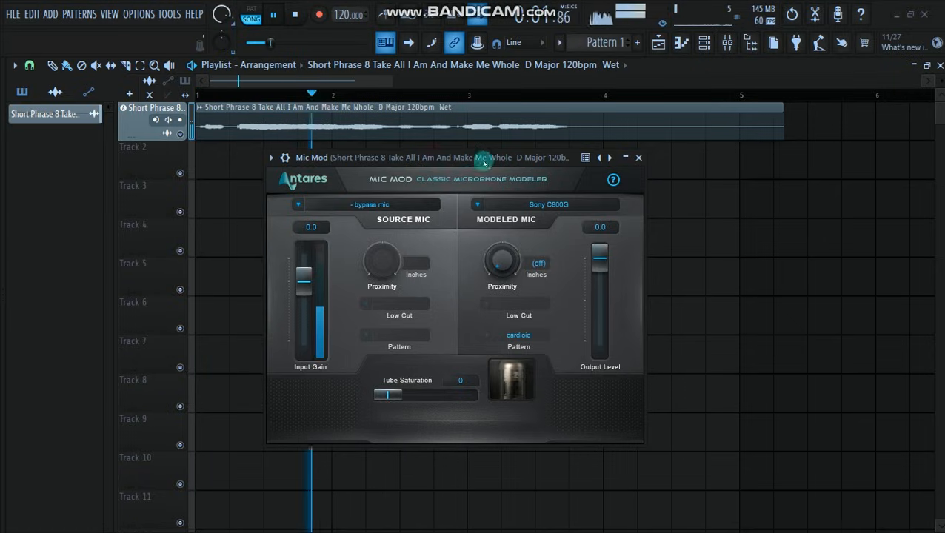
key("space")
- Change the modeled mic to Rode NTV and audition the vocal through it
left_click(522, 204)
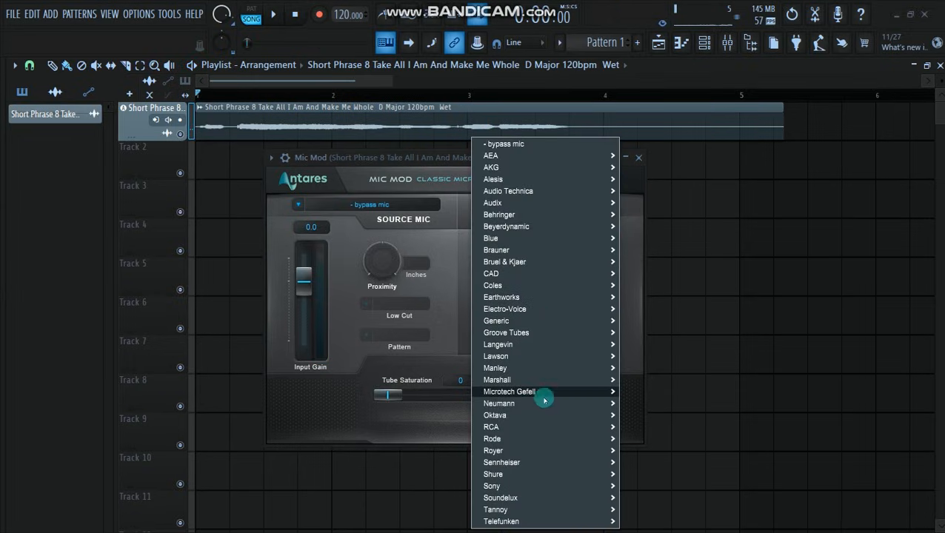
mouse_move(509, 443)
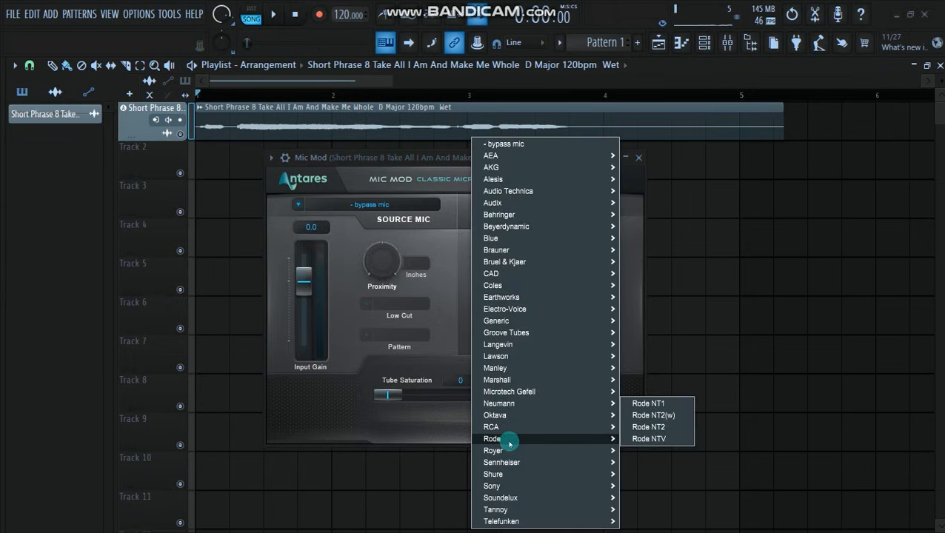
left_click(649, 440)
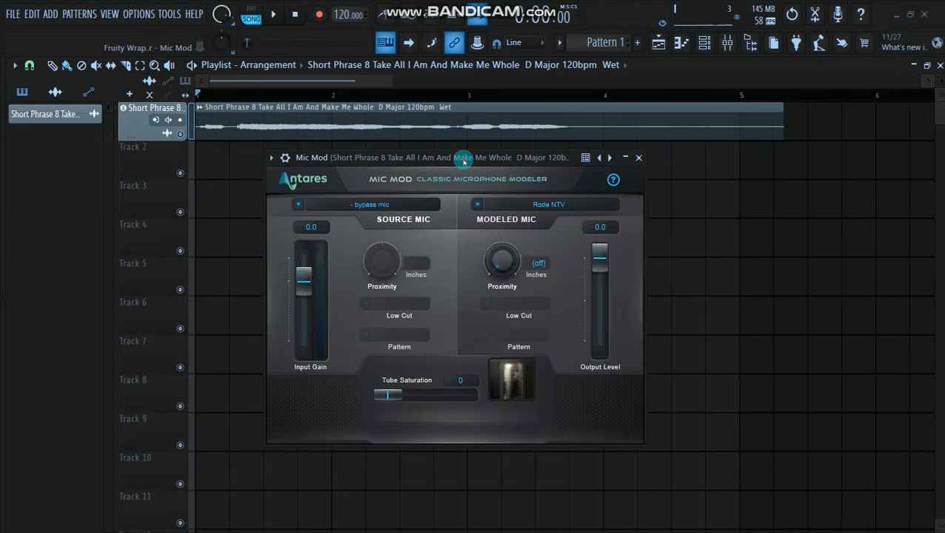
key("space")
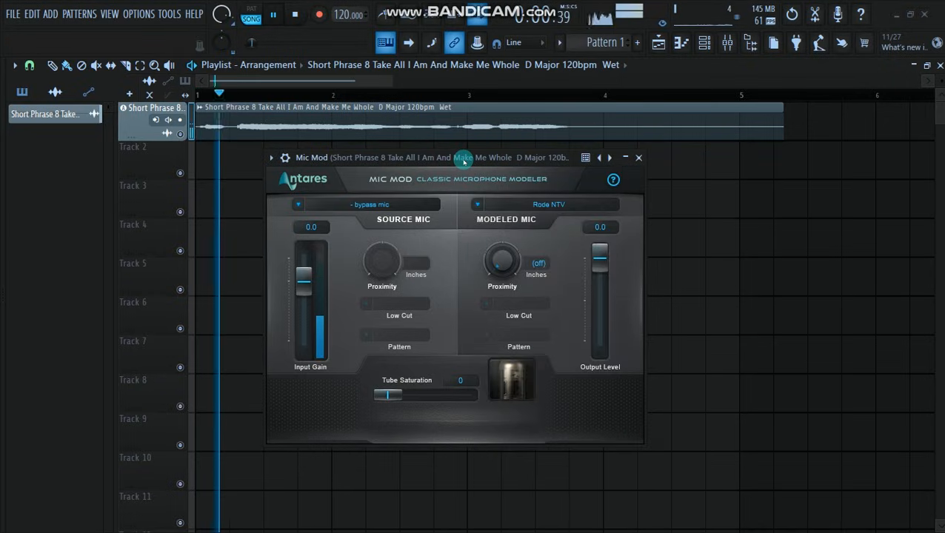
key("space")
- Switch the modeled mic to Neumann M 149 and play the vocal to hear the difference
left_click(548, 207)
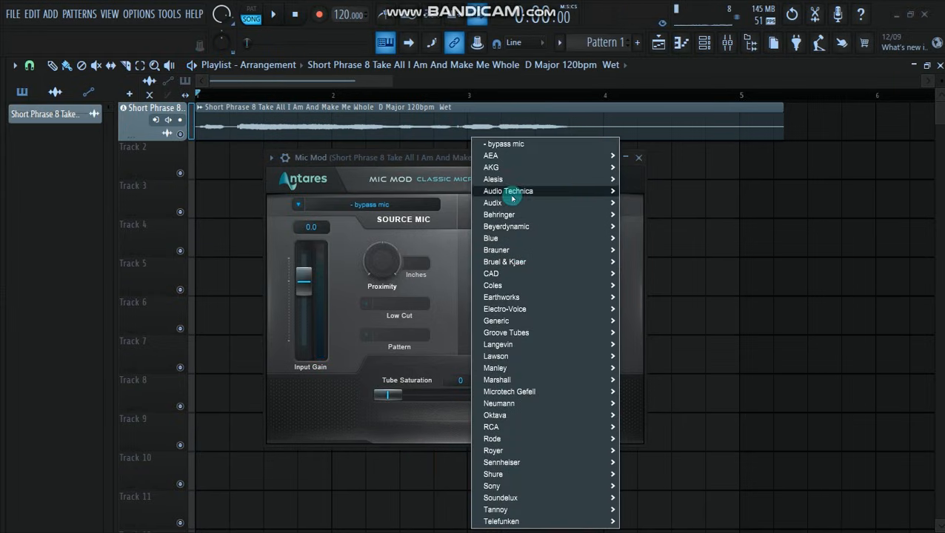
mouse_move(521, 405)
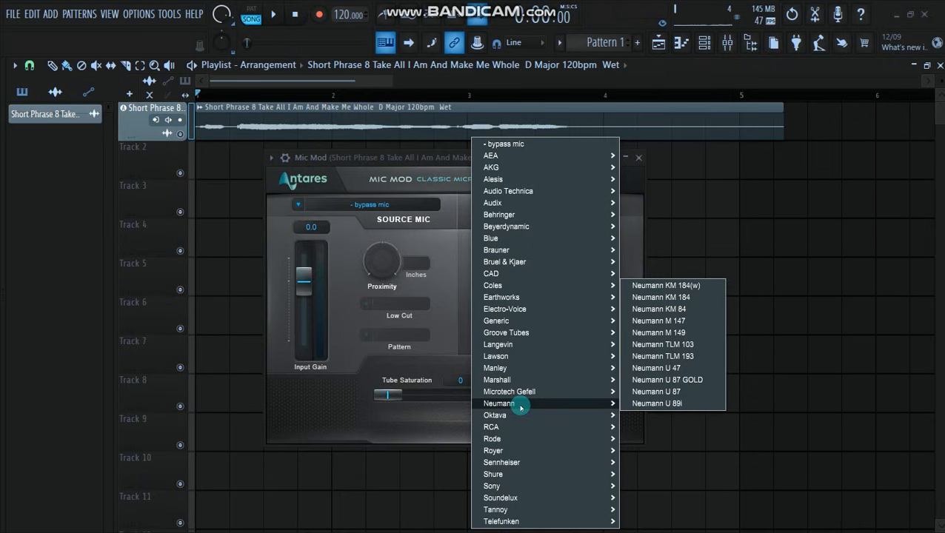
left_click(674, 334)
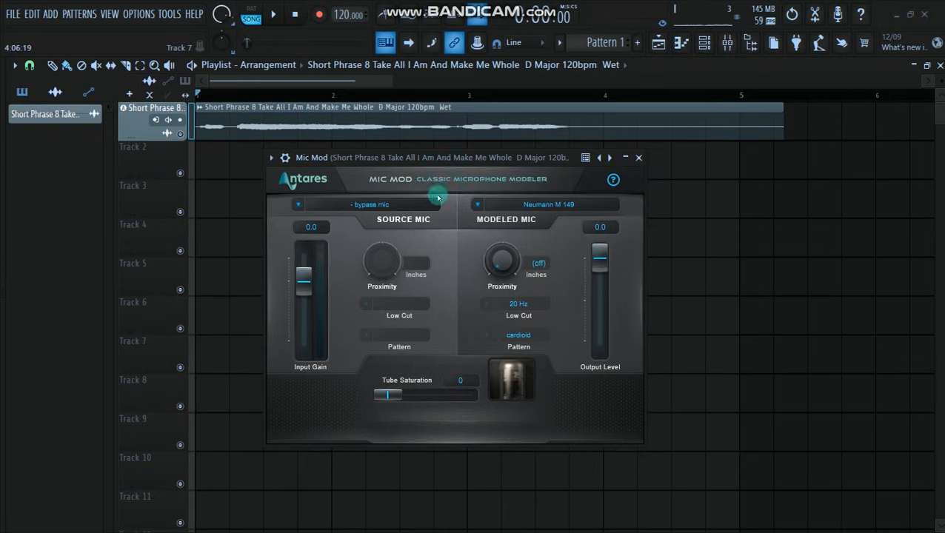
key("space")
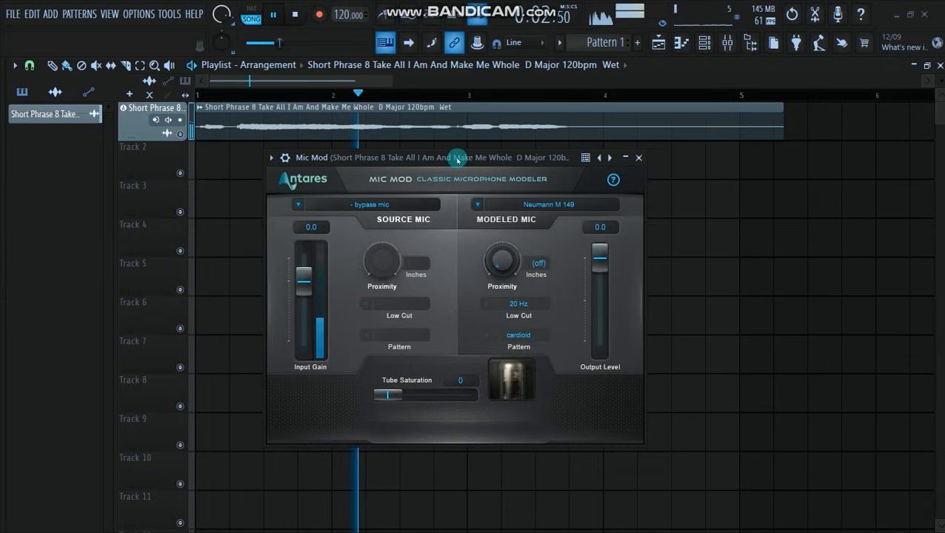
key("space")
- Choose AKG C 12A as the modeled mic and audition the vocal through it
left_click(536, 207)
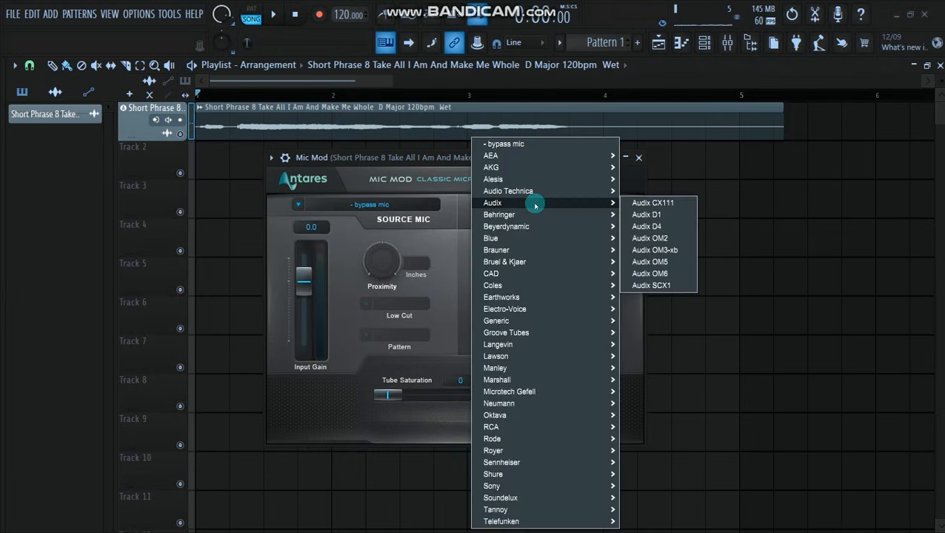
mouse_move(502, 243)
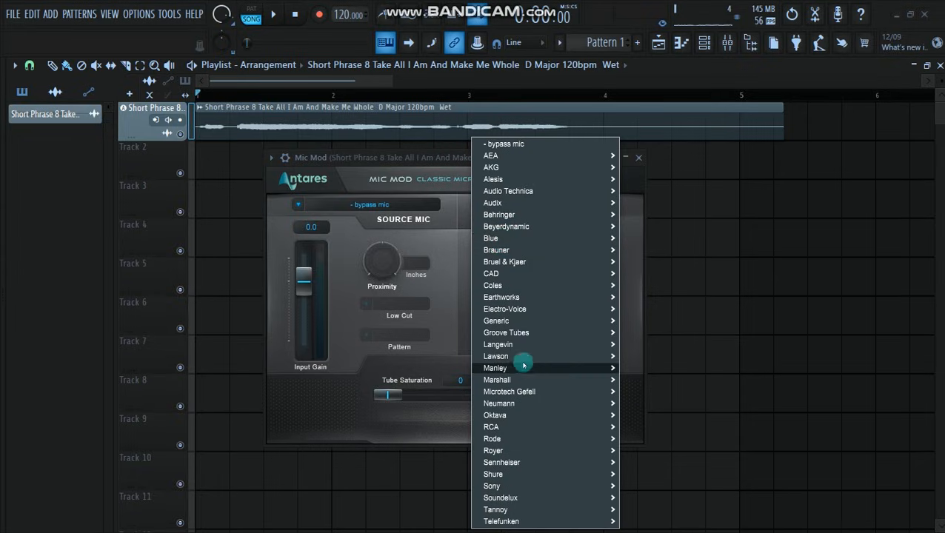
mouse_move(495, 168)
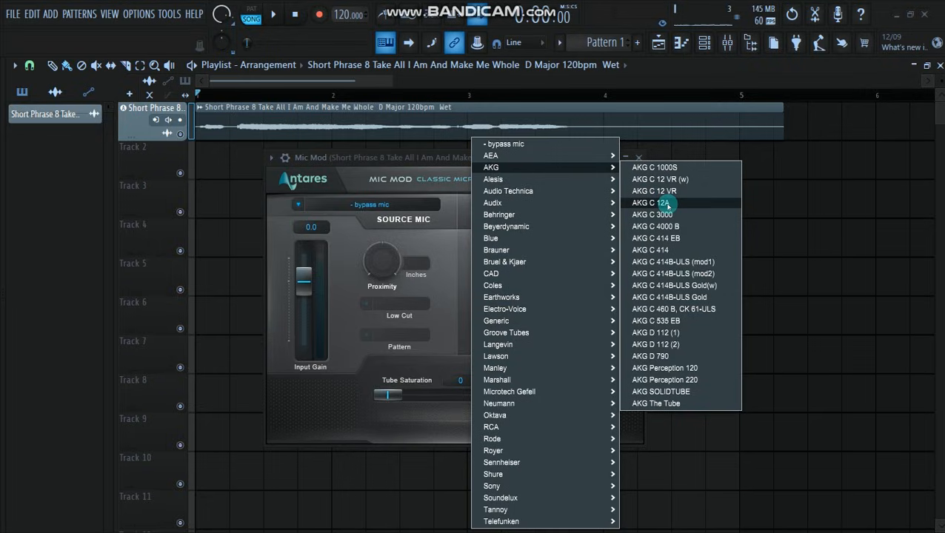
left_click(653, 203)
key("space")
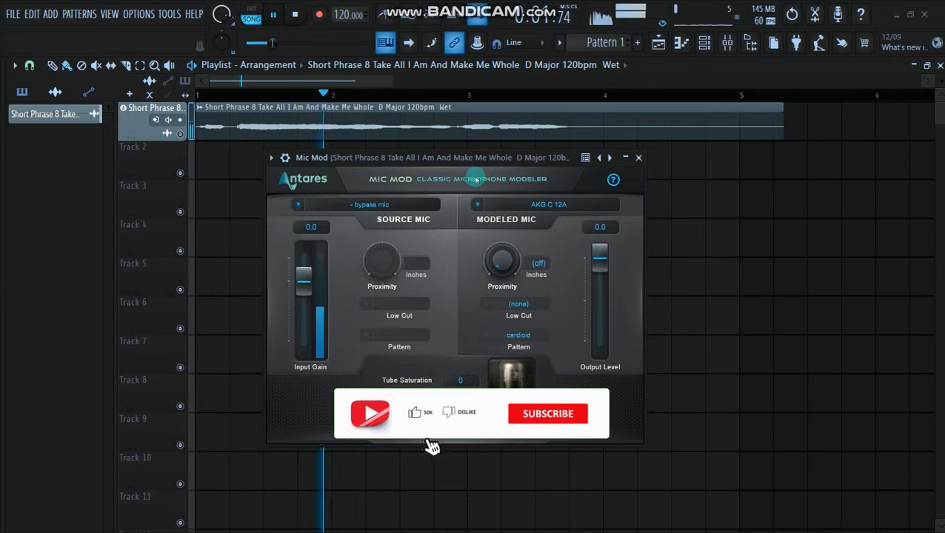
left_click_drag(515, 155, 572, 145)
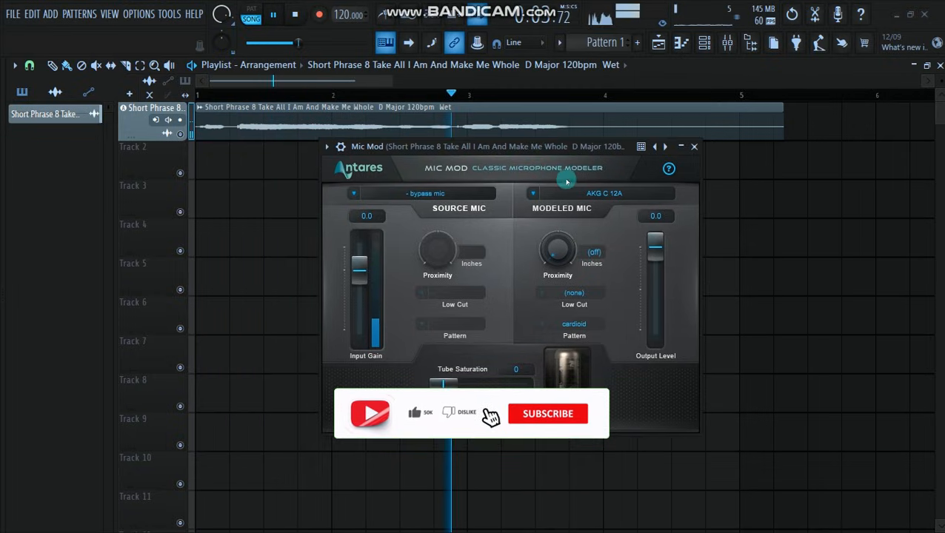
key("space")
left_click(580, 194)
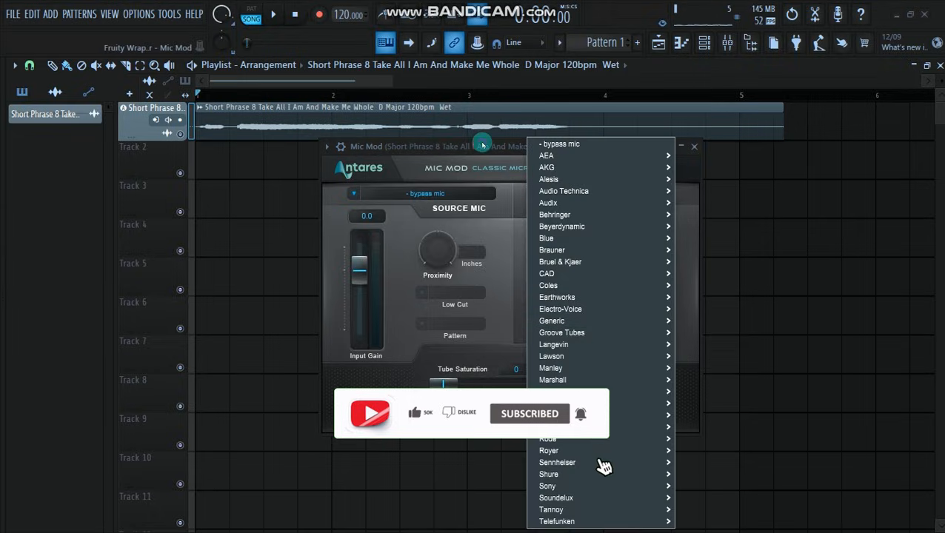
left_click(483, 146)
left_click_drag(483, 146, 474, 112)
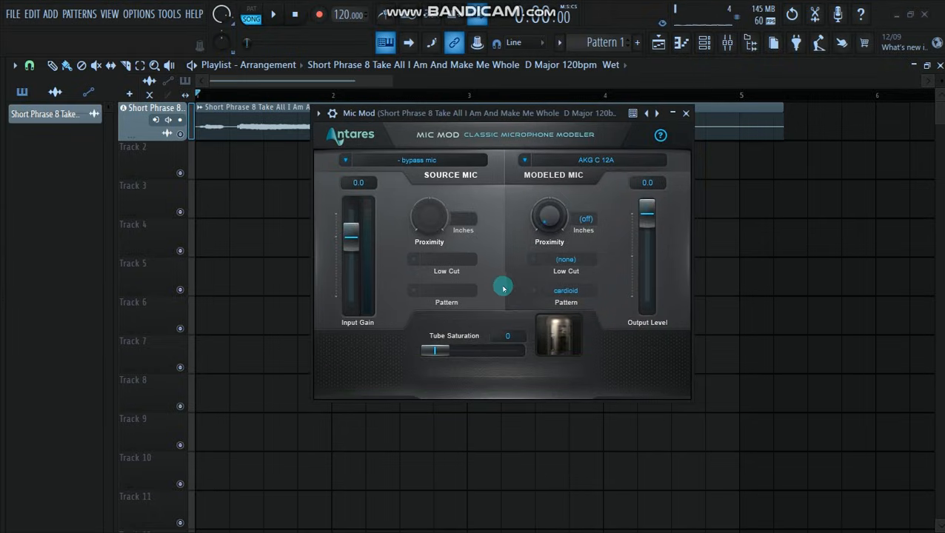
left_click_drag(497, 112, 498, 149)
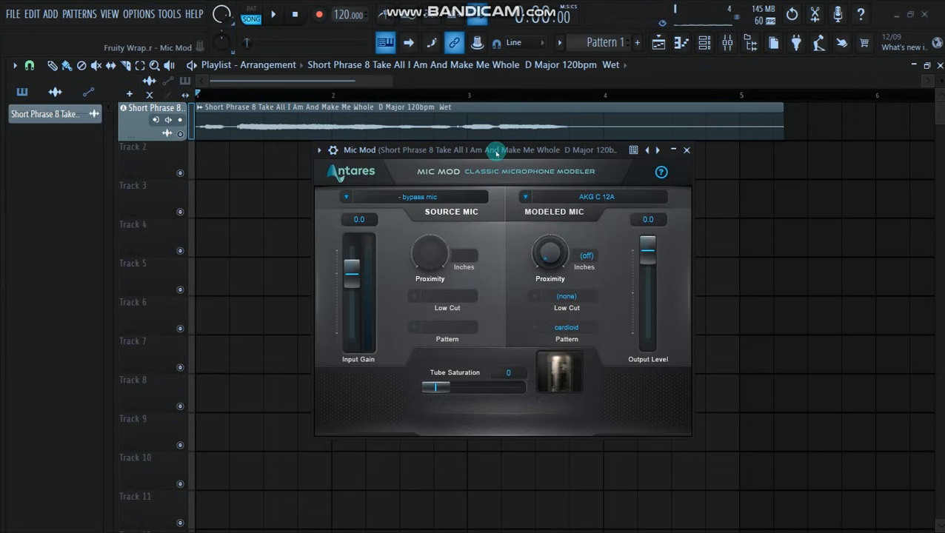
left_click_drag(496, 153, 453, 152)
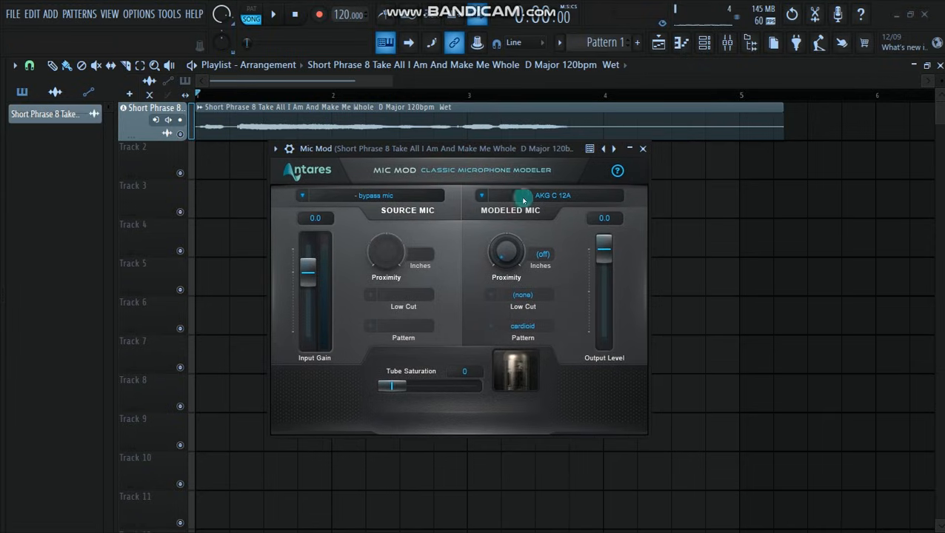
- Change the modeled mic to Sony C48 and play the vocal through it
left_click_drag(499, 153, 497, 106)
left_click(541, 149)
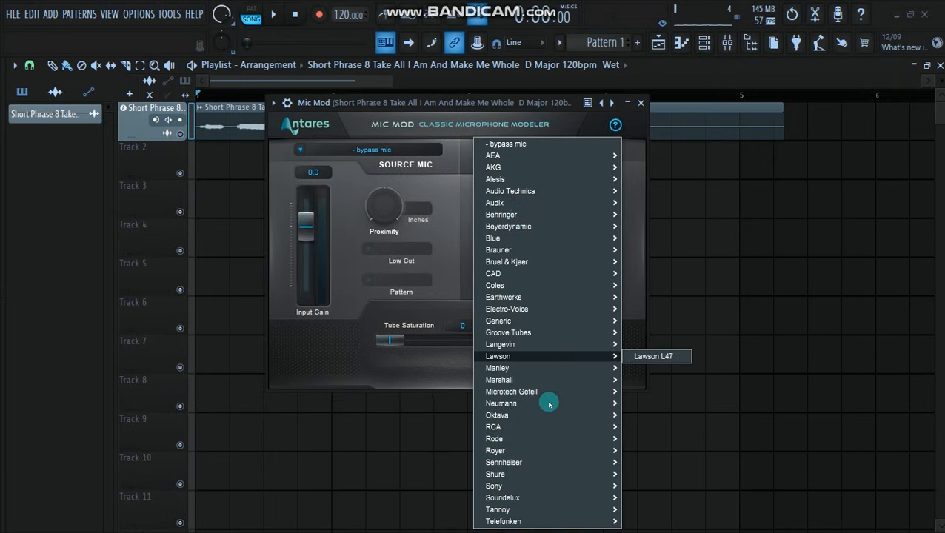
left_click(426, 184)
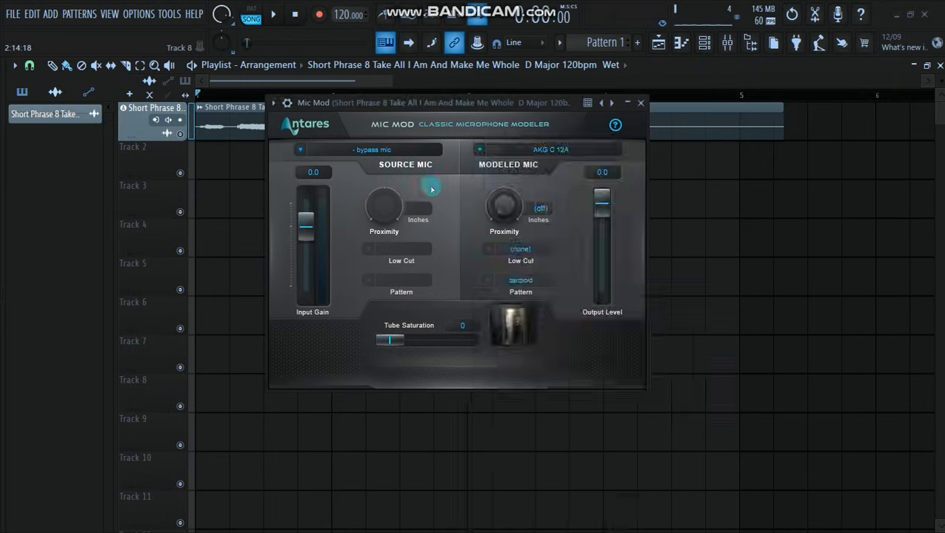
left_click(532, 152)
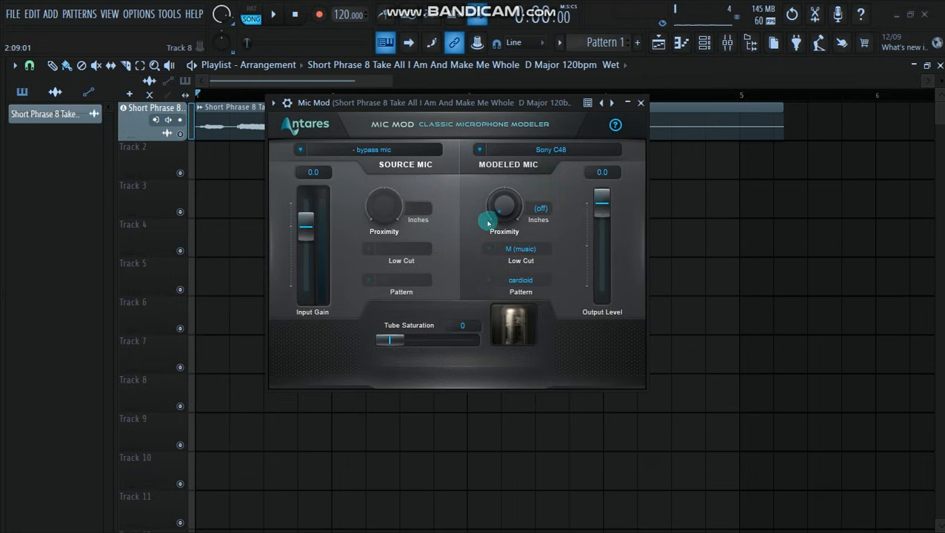
left_click_drag(477, 101, 469, 147)
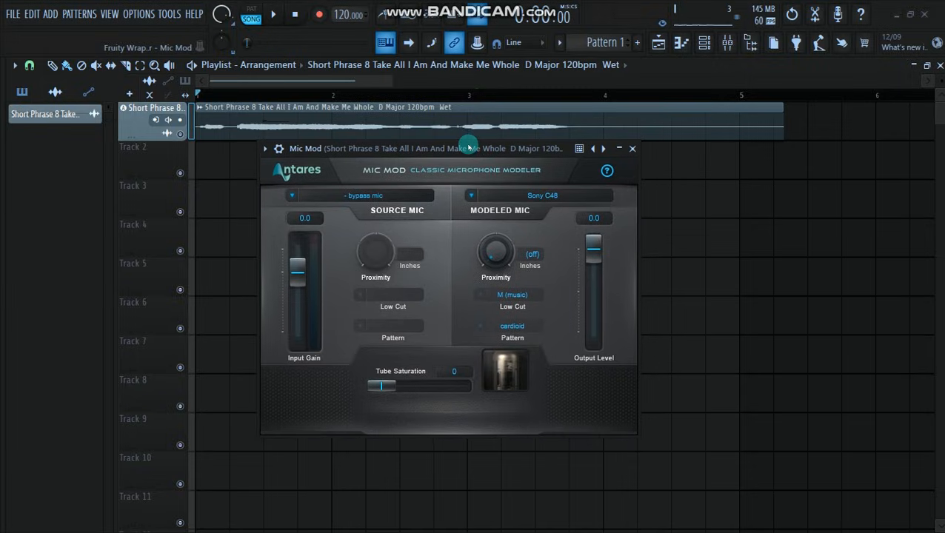
left_click_drag(458, 151, 453, 158)
key("space")
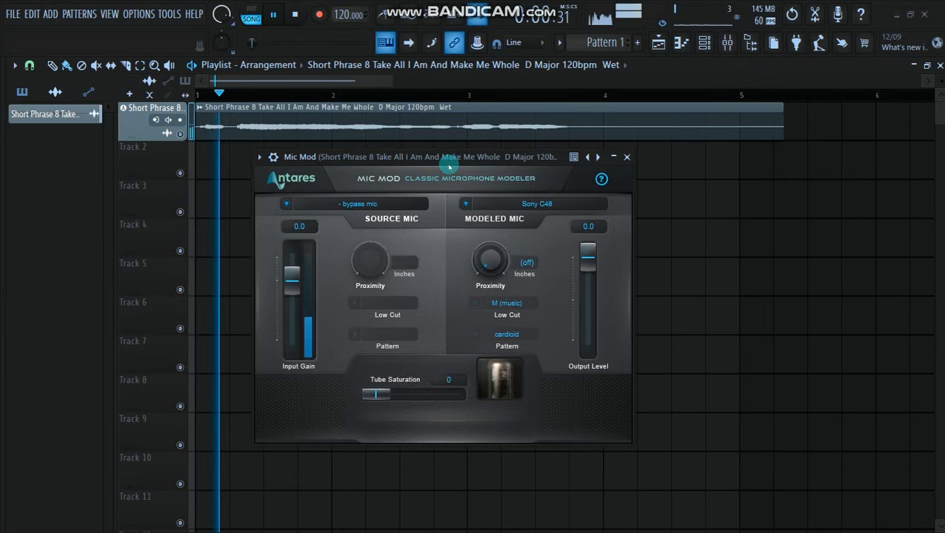
- Audition the vocal with the modeled mic's proximity at 0.7 inches and at 27.7 inches, keeping the 27.7 setting
left_click_drag(489, 260, 493, 228)
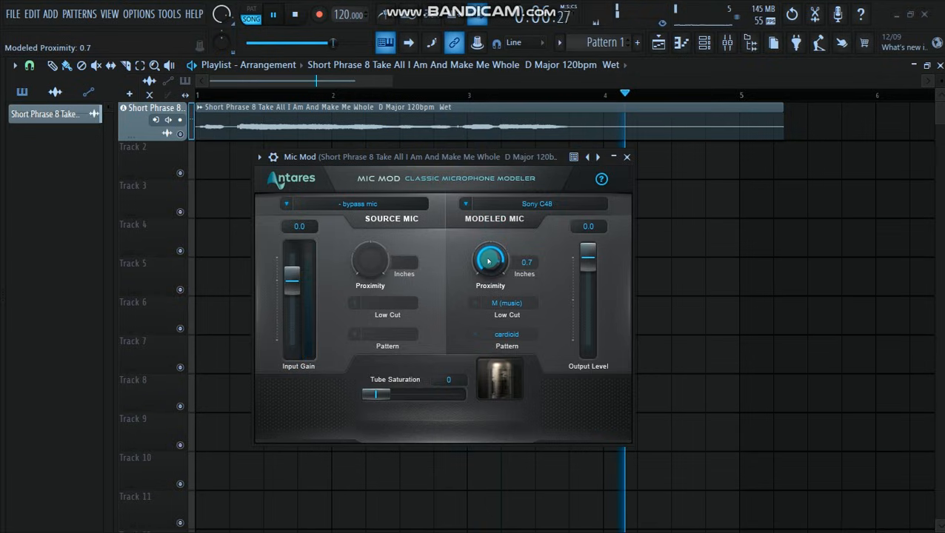
key("space")
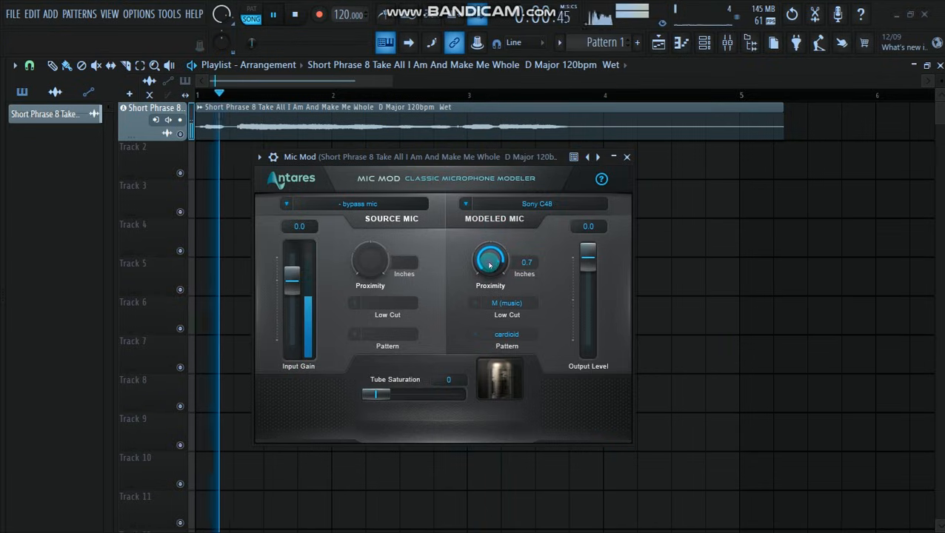
left_click_drag(490, 265, 492, 291)
key("space")
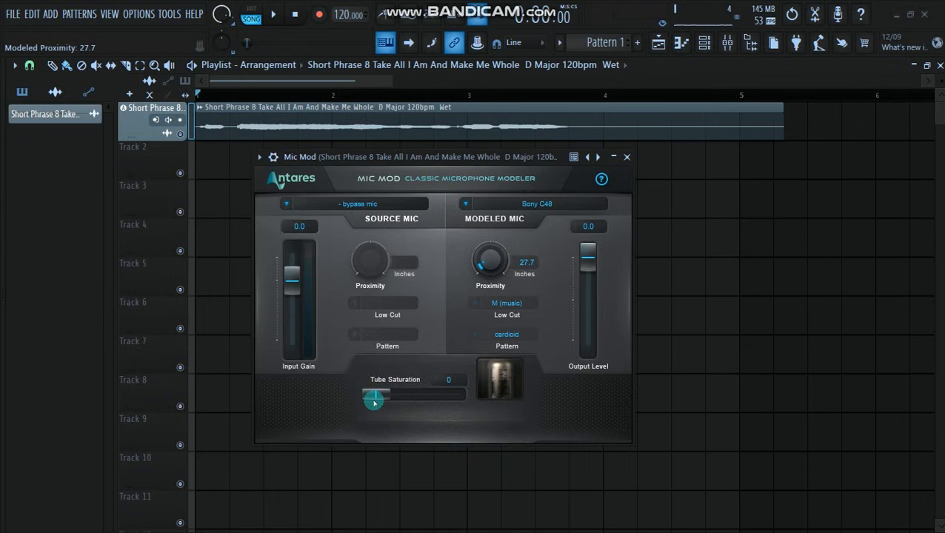
- Play the vocal while trying out the Tube Saturation control, leaving it at 0
key("space")
mouse_move(374, 398)
left_mouse_down()
mouse_move(428, 396)
mouse_move(373, 396)
left_mouse_up()
key("space")
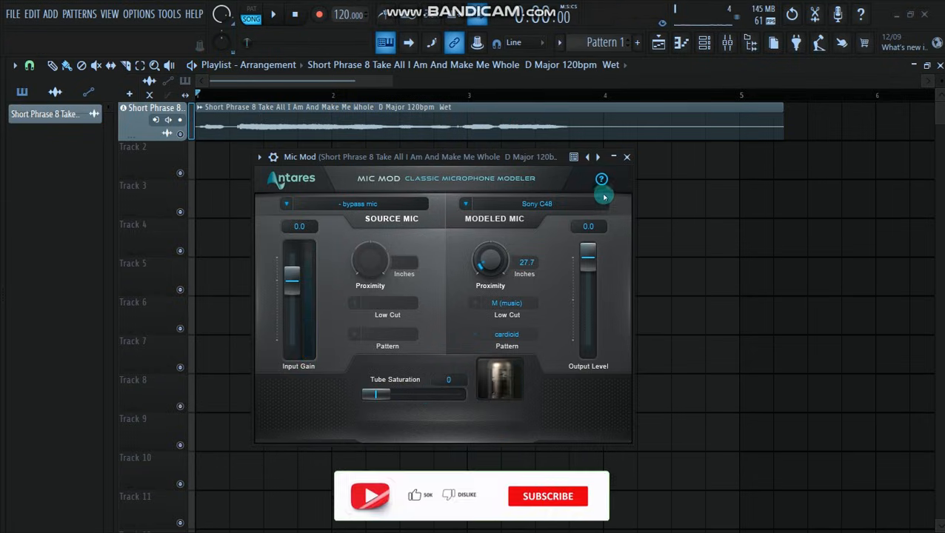
- Close the Mic Mod window, minimize FL Studio and open a saved Google Chrome profile in a maximized window
left_click(627, 157)
left_click(897, 15)
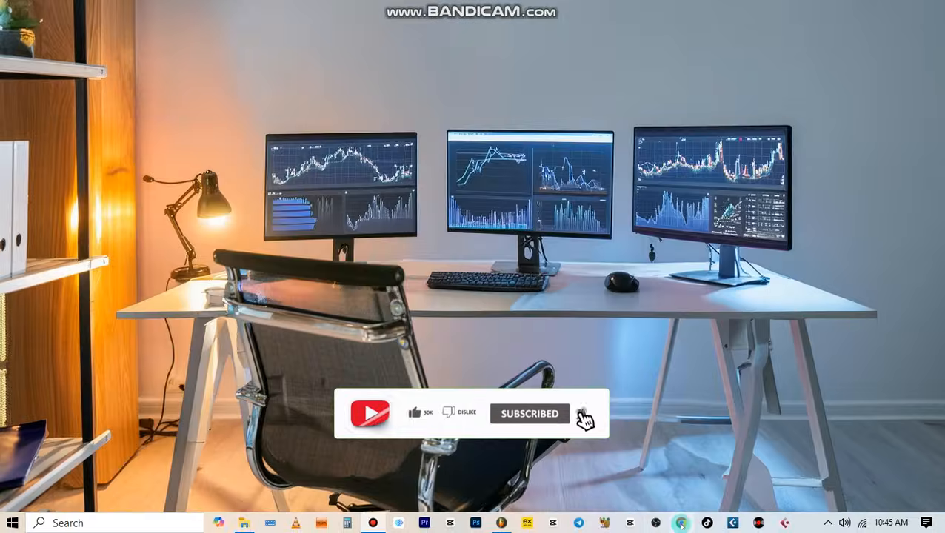
left_click(681, 525)
scroll(525, 330, "down", 5)
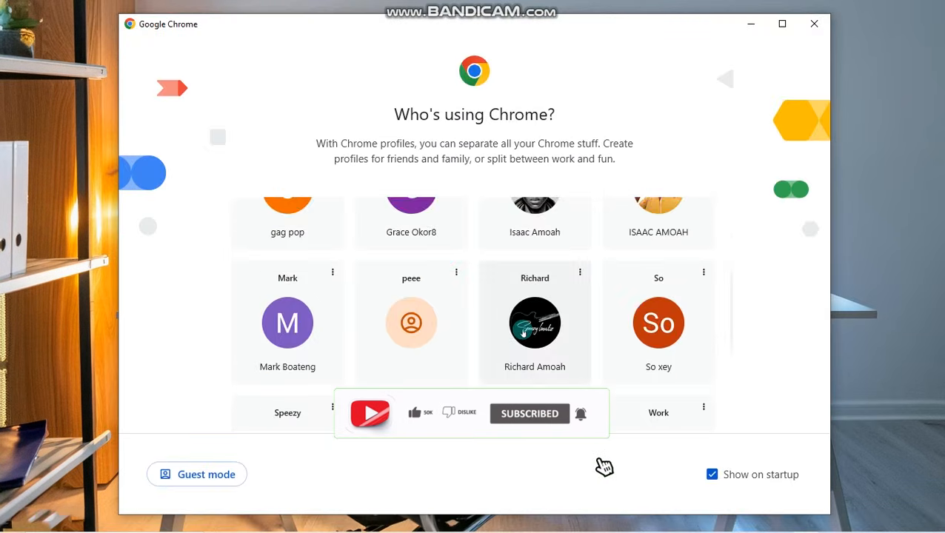
scroll(529, 328, "down", 2)
scroll(572, 306, "up", 10)
left_click(274, 250)
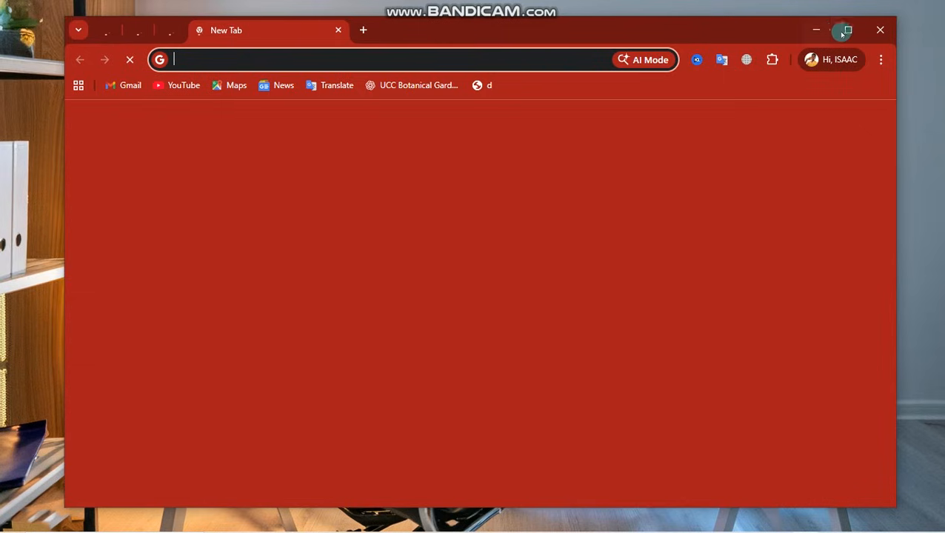
left_click(848, 30)
- Open a new browser tab and search Google for "auto tune 2026 download"
left_click(296, 13)
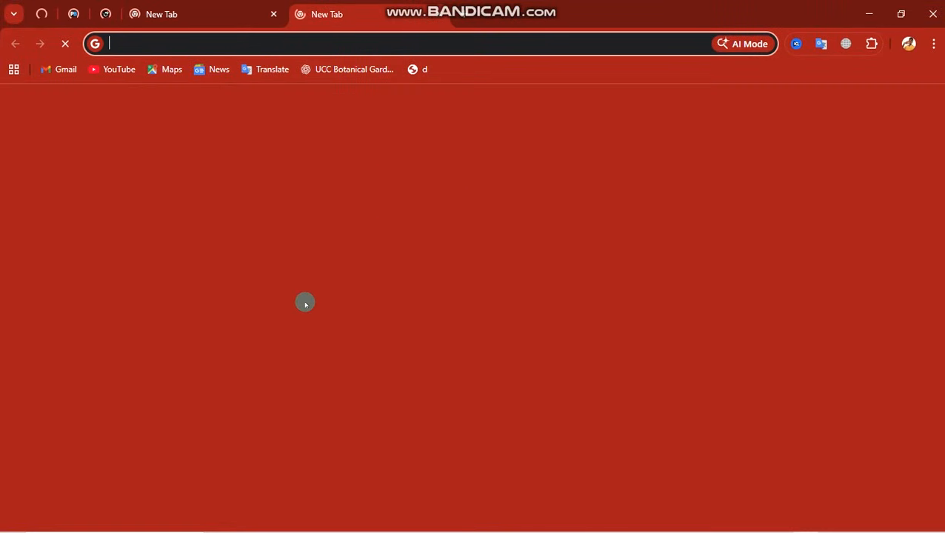
left_click(297, 284)
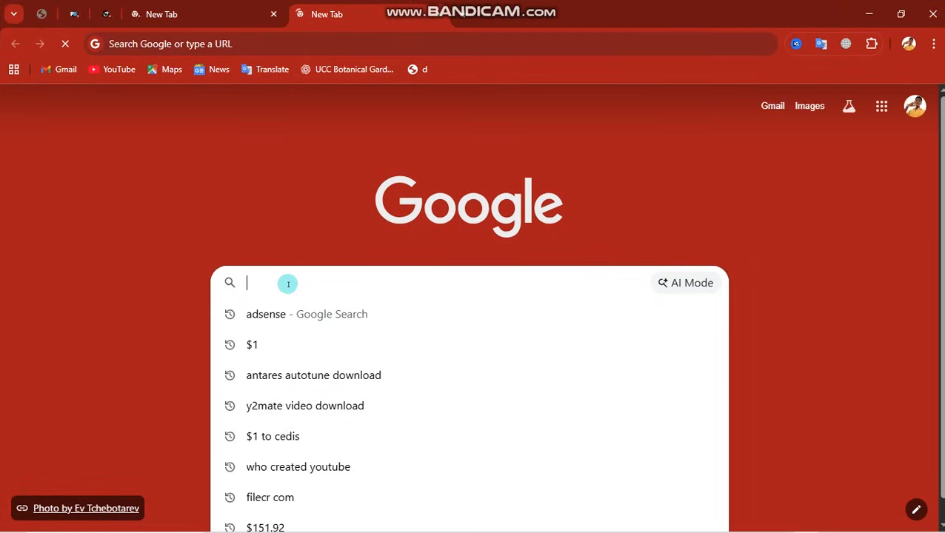
type("au")
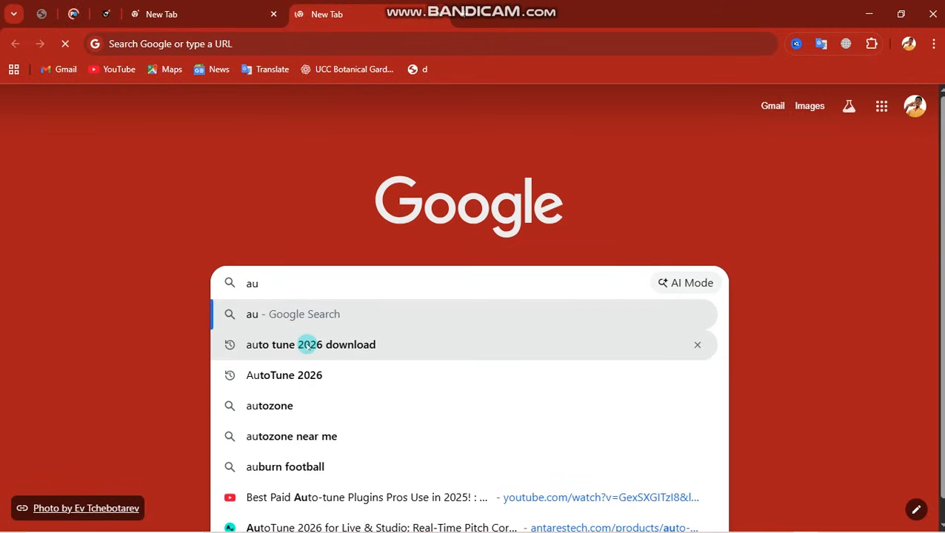
left_click(307, 345)
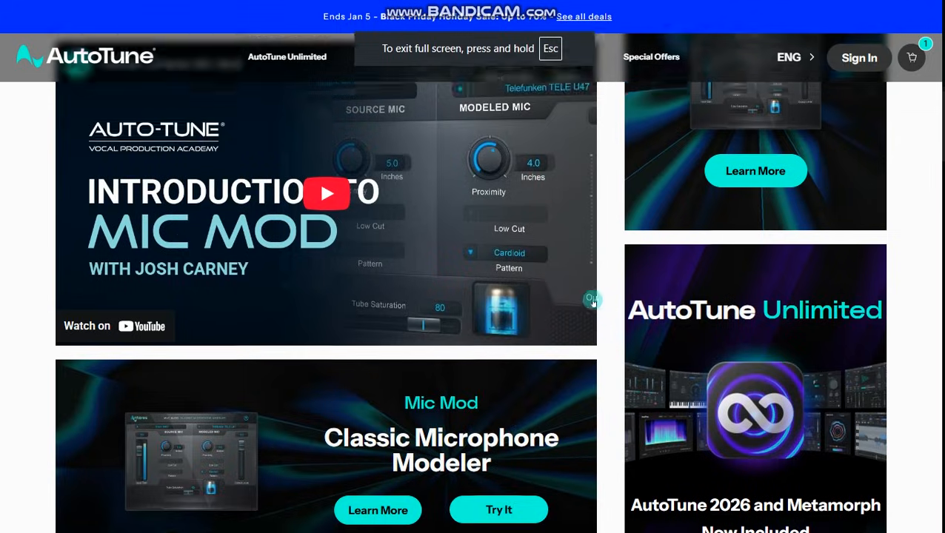
- Examine the "Introduction to Mic Mod" page on the Antares site, including its title, introduction and tutorial video section
scroll(593, 303, "up", 9)
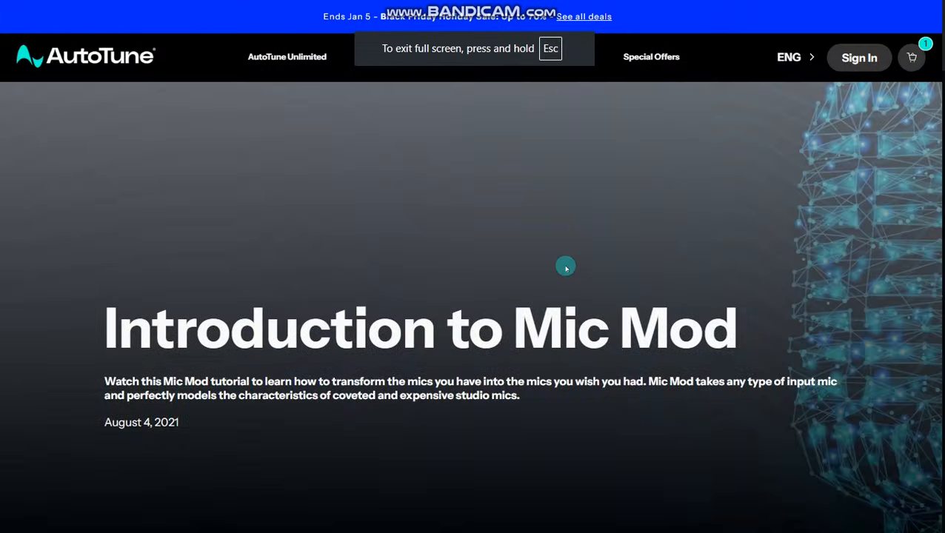
scroll(565, 269, "down", 3)
scroll(565, 269, "up", 2)
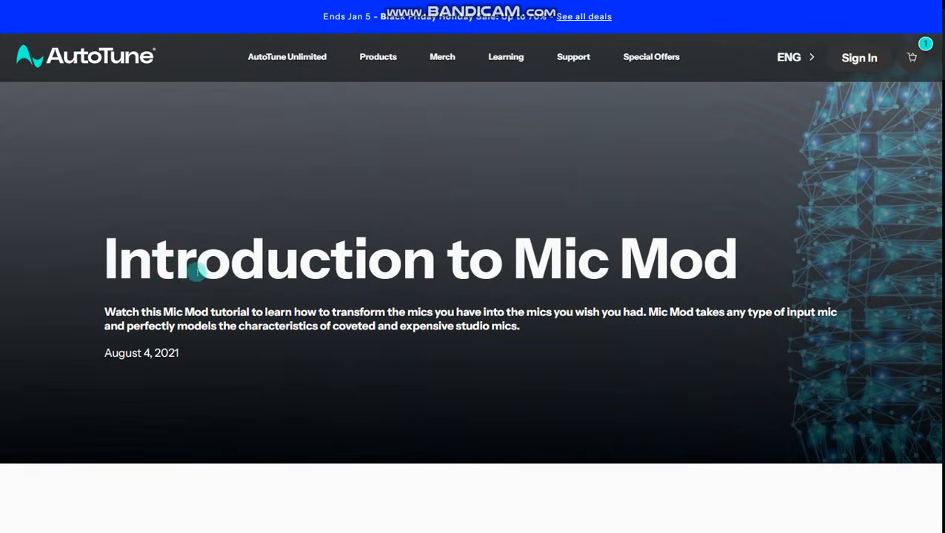
left_click_drag(145, 261, 741, 274)
left_click(630, 360)
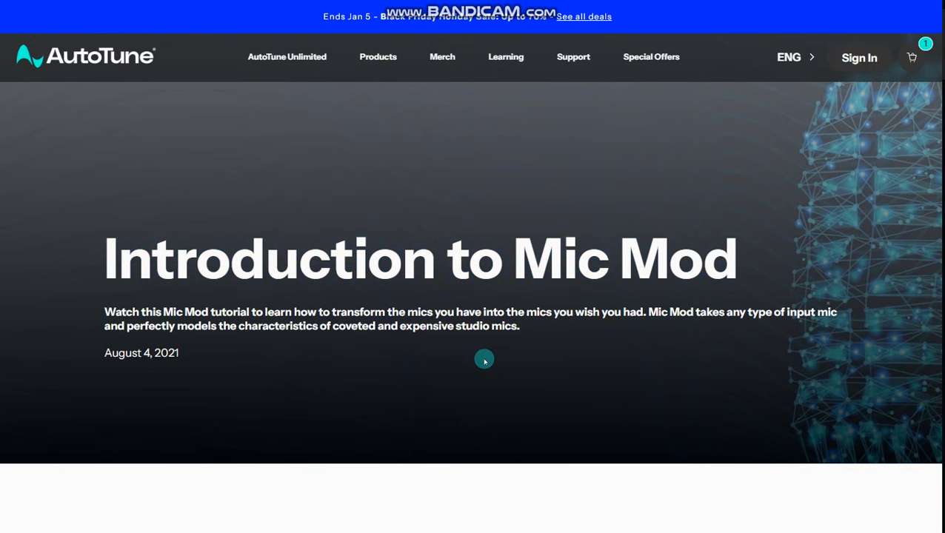
scroll(485, 361, "down", 5)
scroll(432, 320, "up", 1)
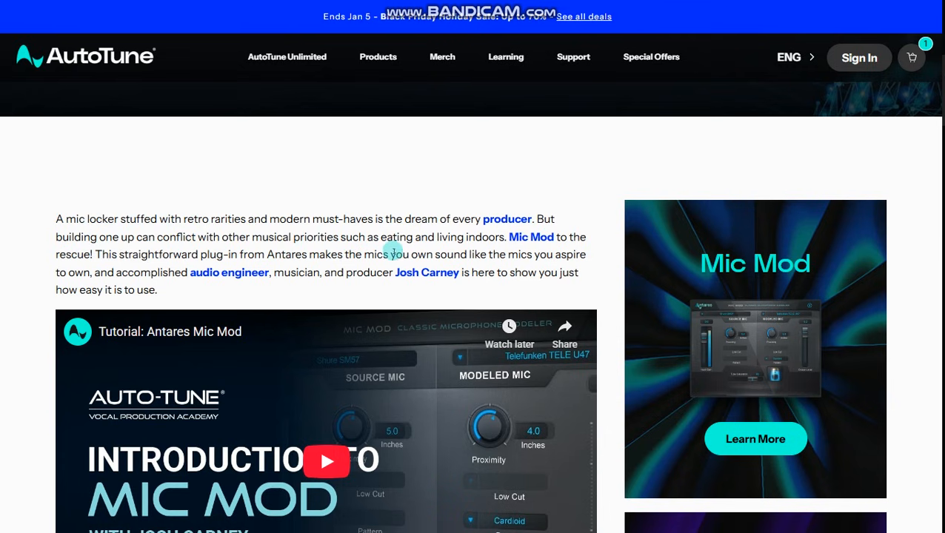
scroll(619, 300, "down", 7)
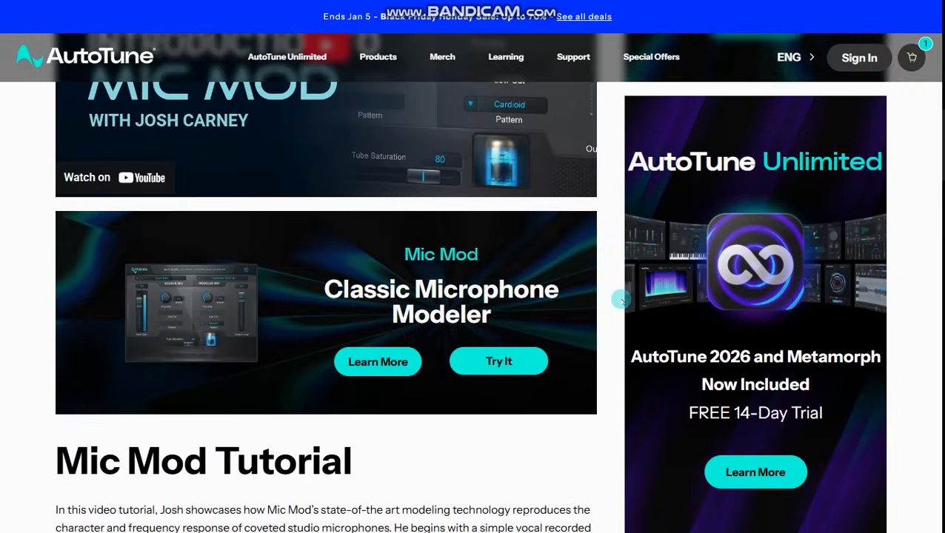
- Start the trial offer from the Mic Mod Classic Microphone Modeler banner and highlight the subtotal at checkout
scroll(615, 300, "down", 1)
scroll(528, 295, "up", 1)
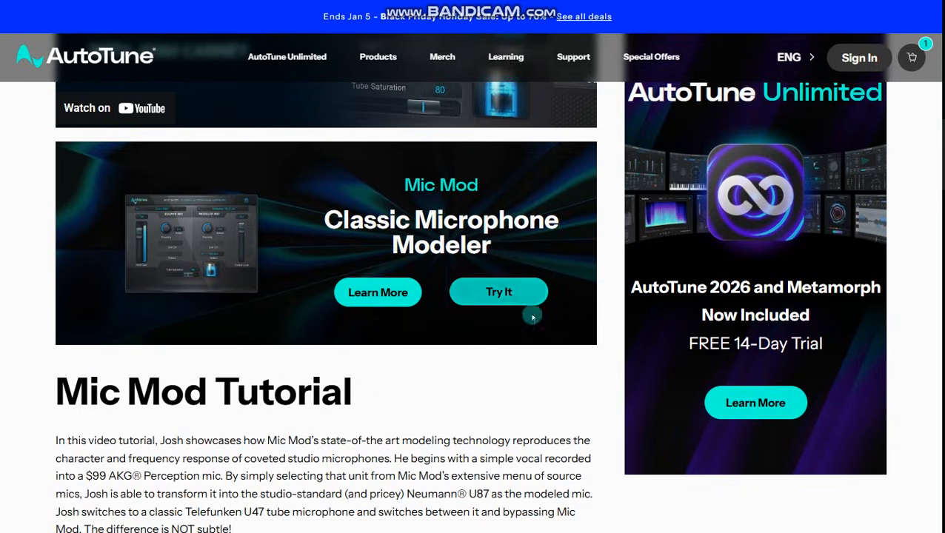
left_click(499, 293)
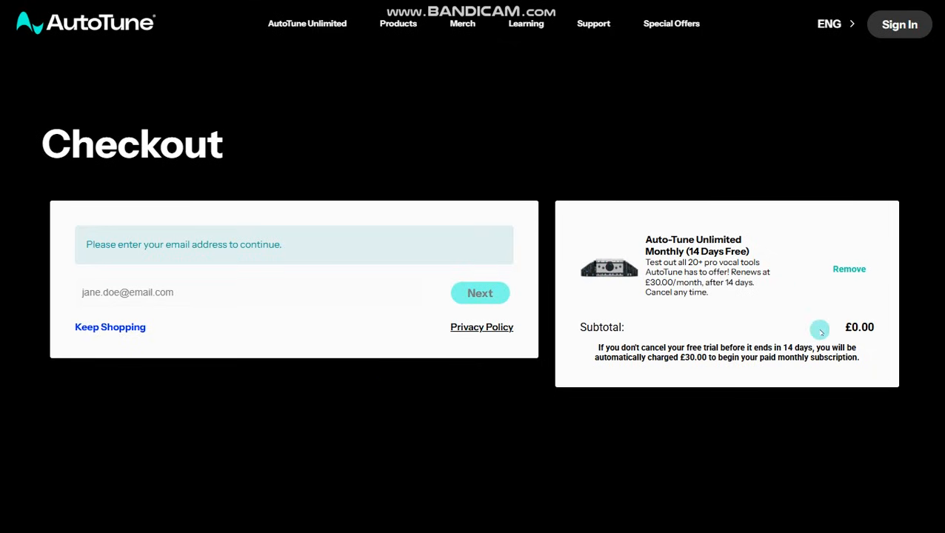
left_click_drag(850, 328, 870, 327)
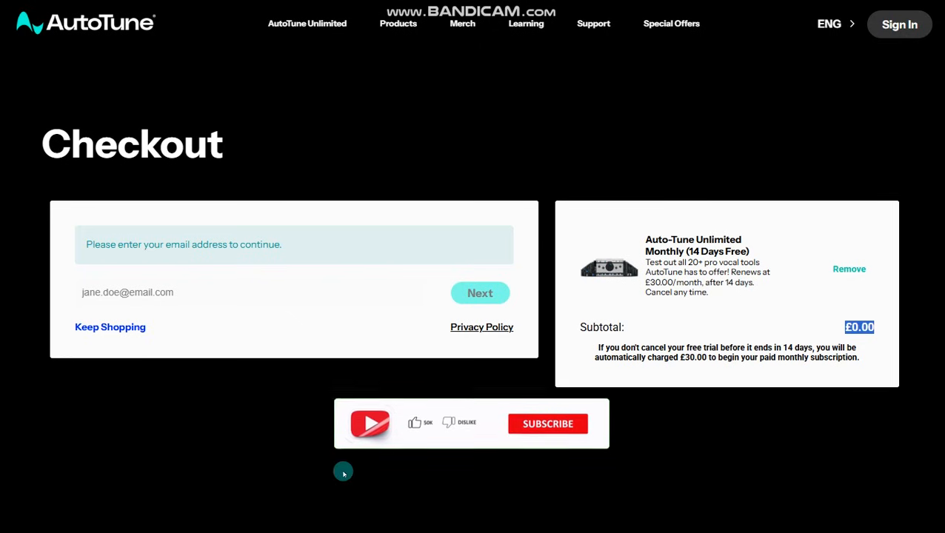
- Exit full screen, return from checkout to the "Introduction to Mic Mod" page and browse down to its related articles
key("F11")
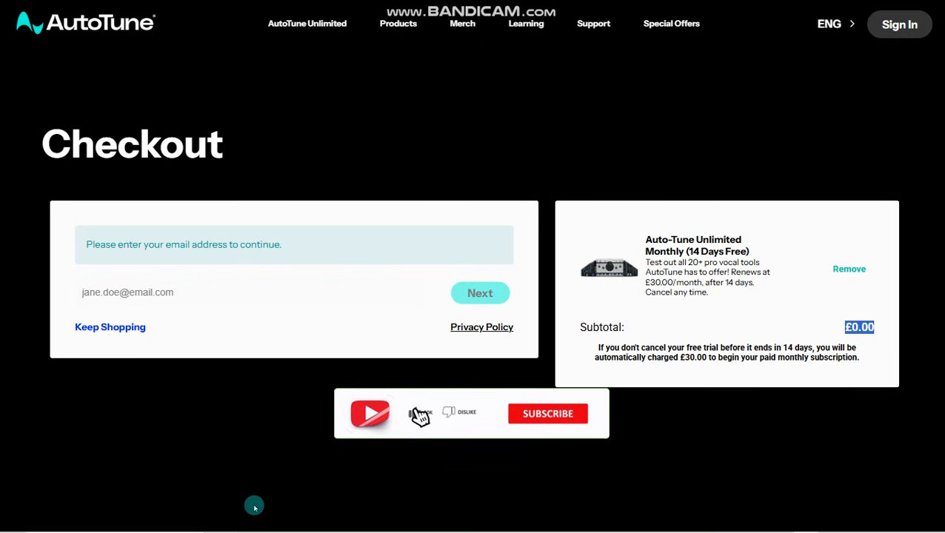
left_click(14, 46)
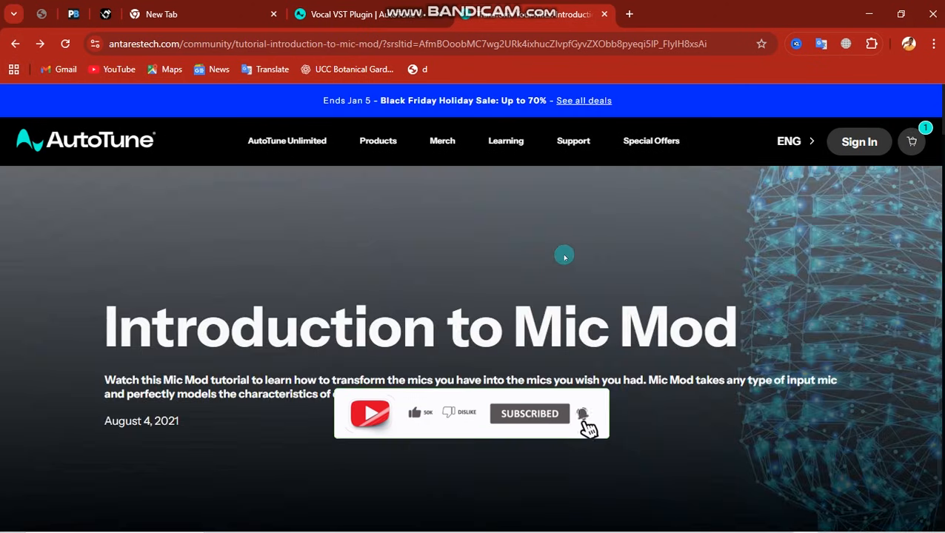
scroll(615, 371, "down", 5)
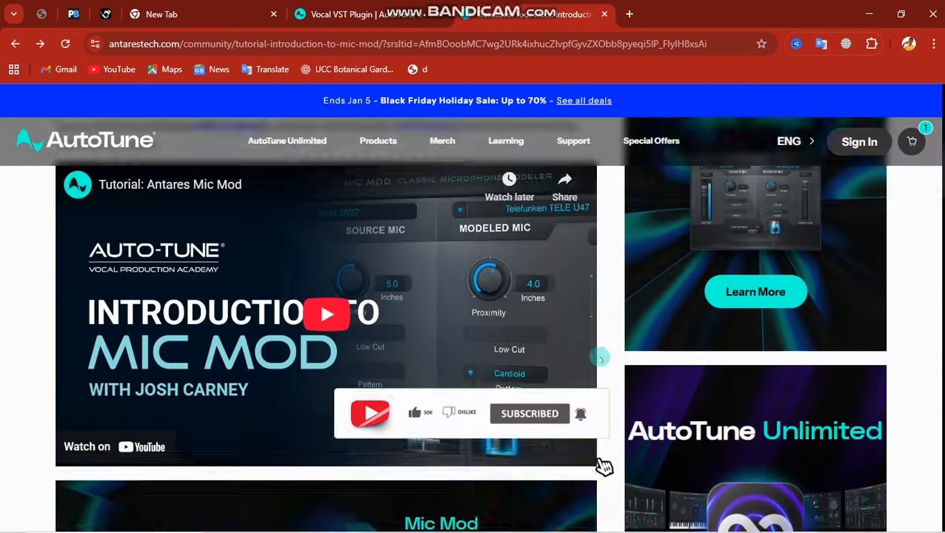
scroll(600, 358, "down", 10)
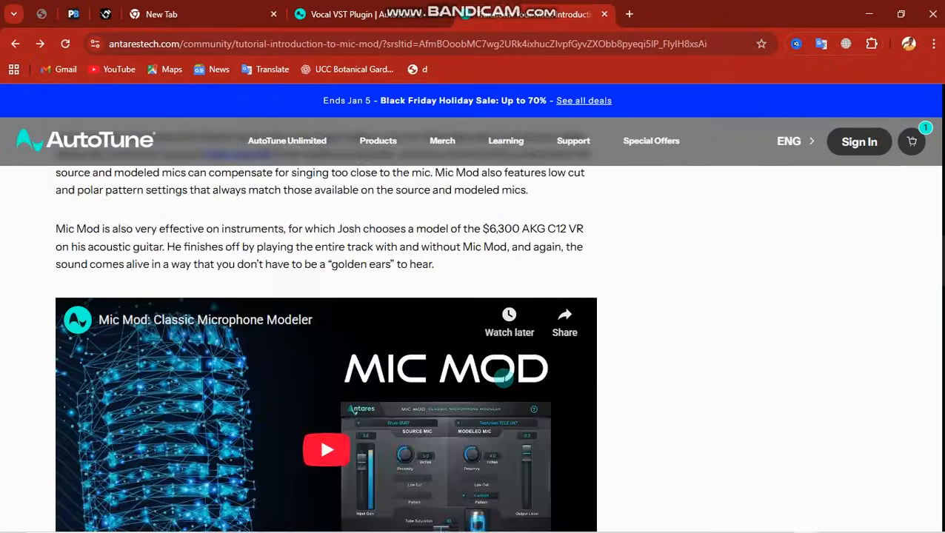
scroll(502, 376, "down", 6)
scroll(501, 374, "down", 15)
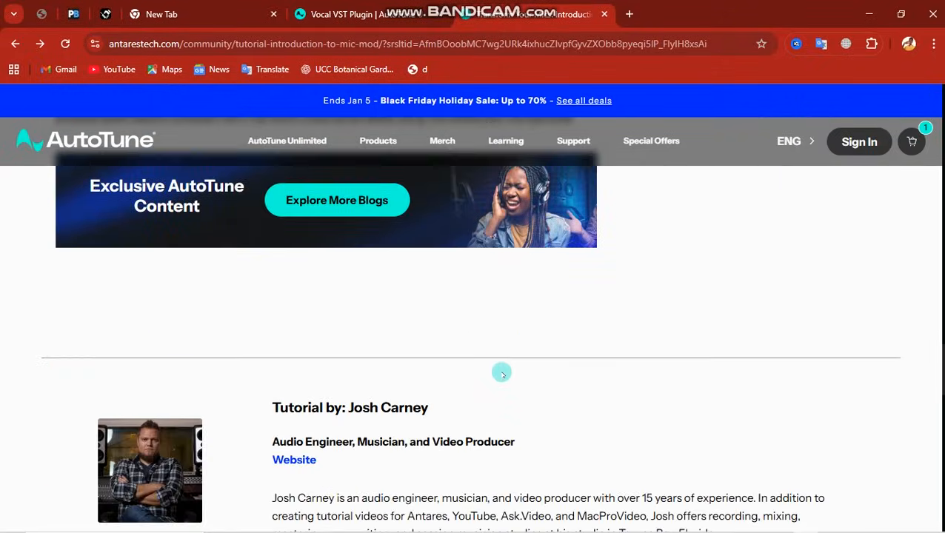
scroll(566, 488, "down", 8)
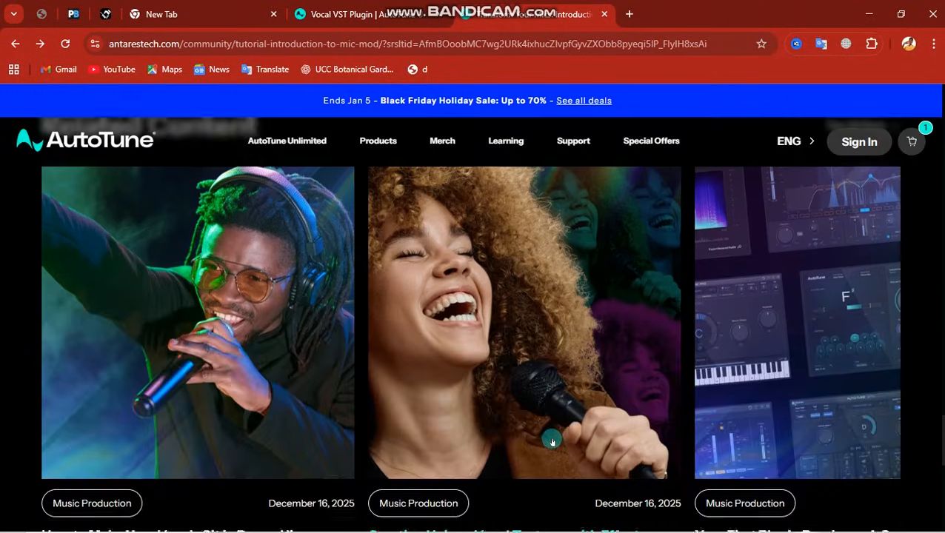